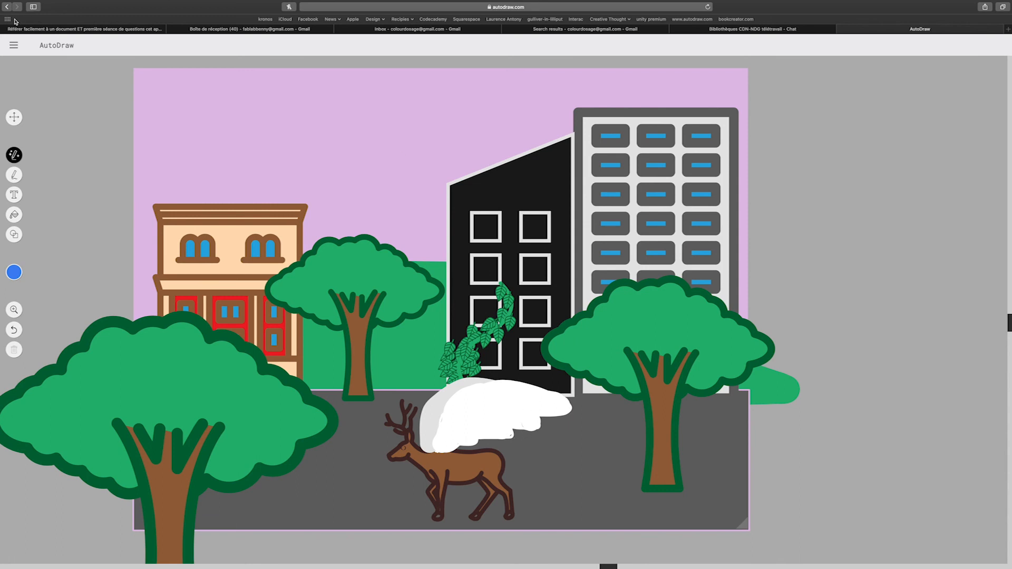
Start over with a blank landscape canvas
left_click(462, 7)
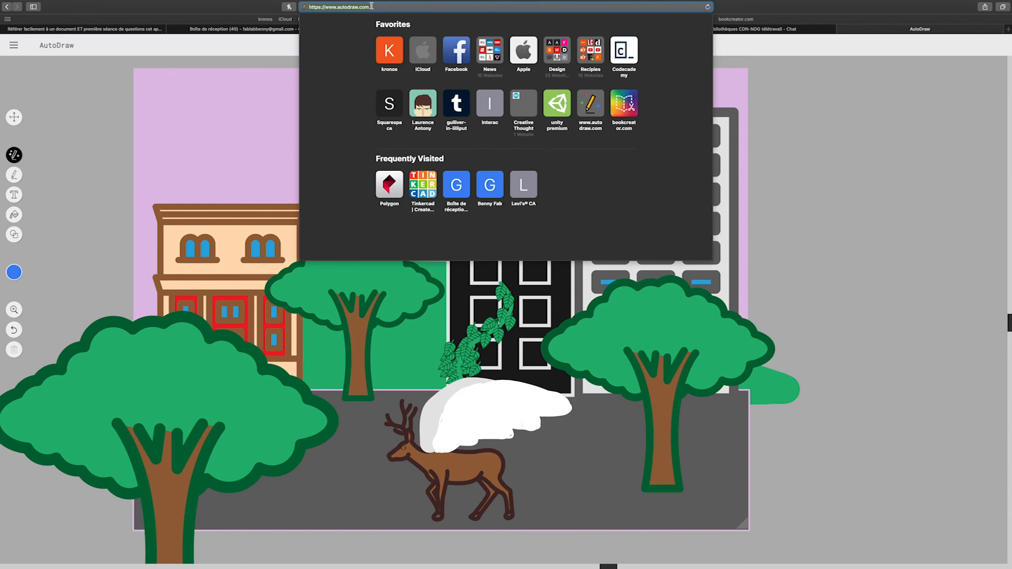
left_click(114, 106)
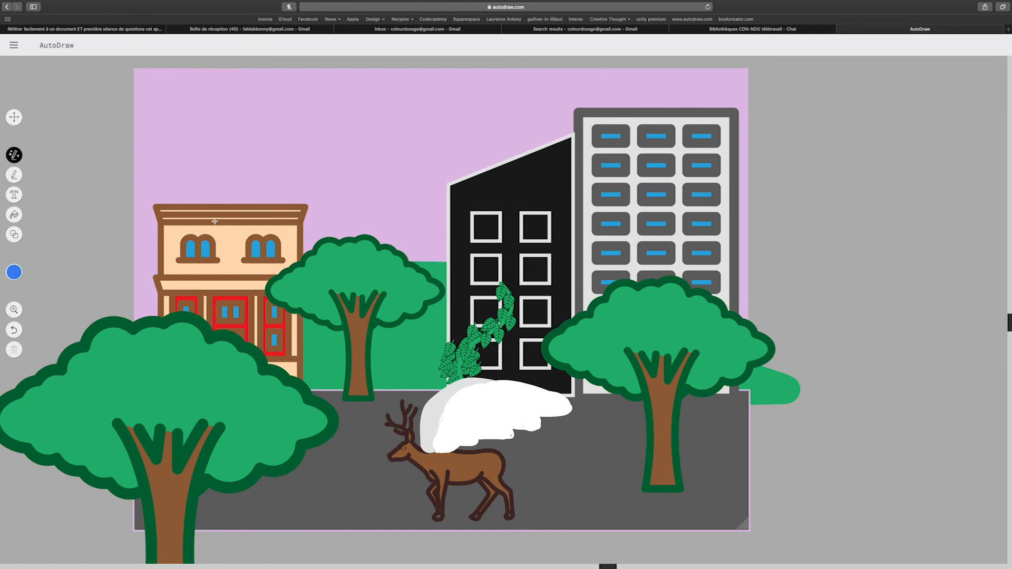
left_click(14, 45)
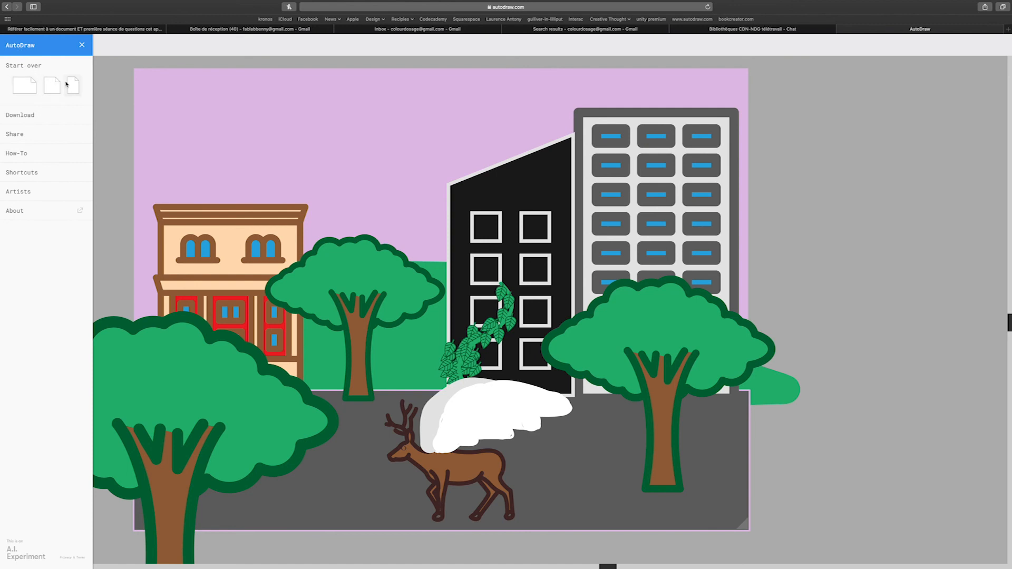
left_click(29, 83)
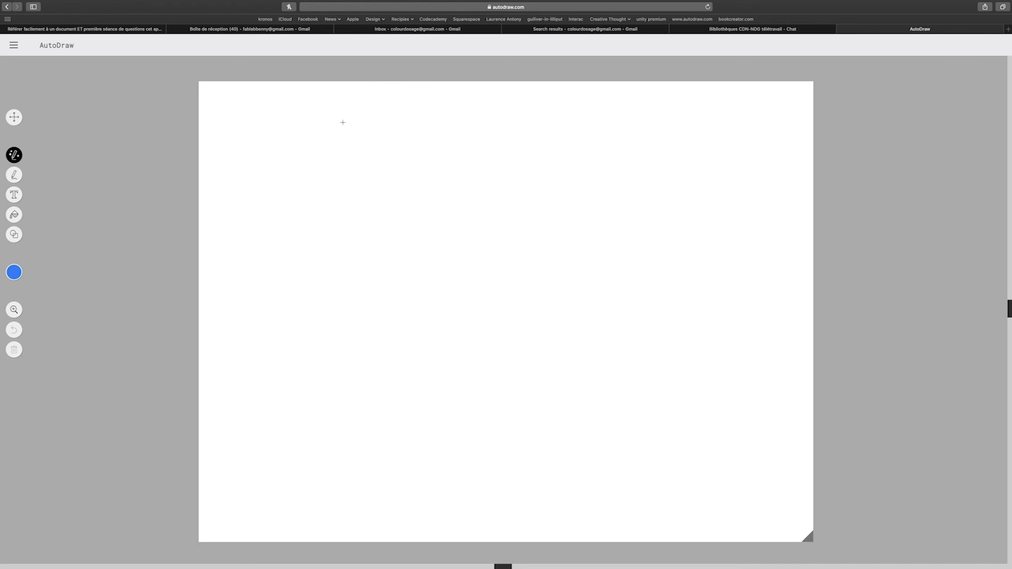
Fill the whole canvas background with light peach
left_click(16, 274)
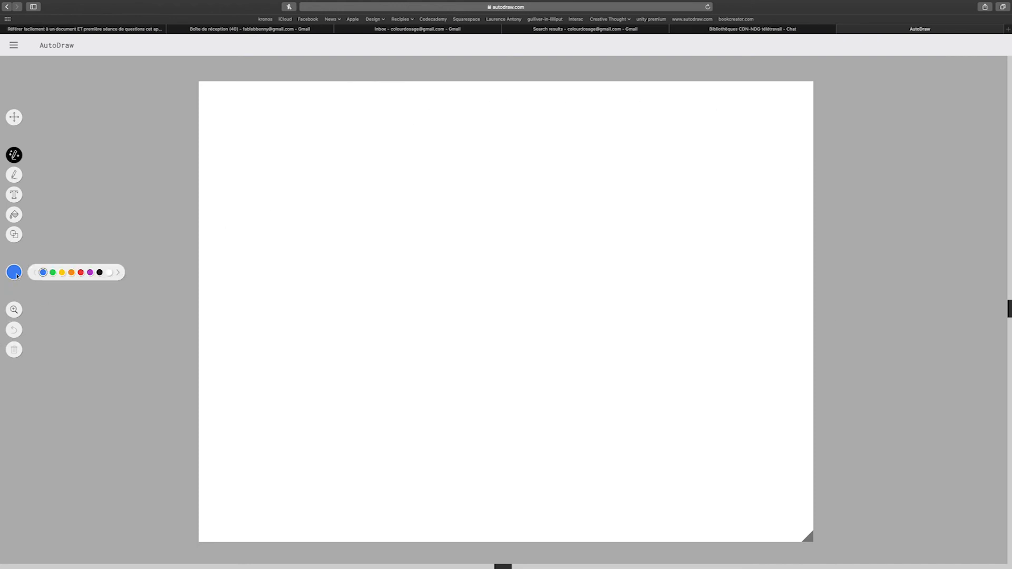
left_click(119, 272)
left_click(109, 272)
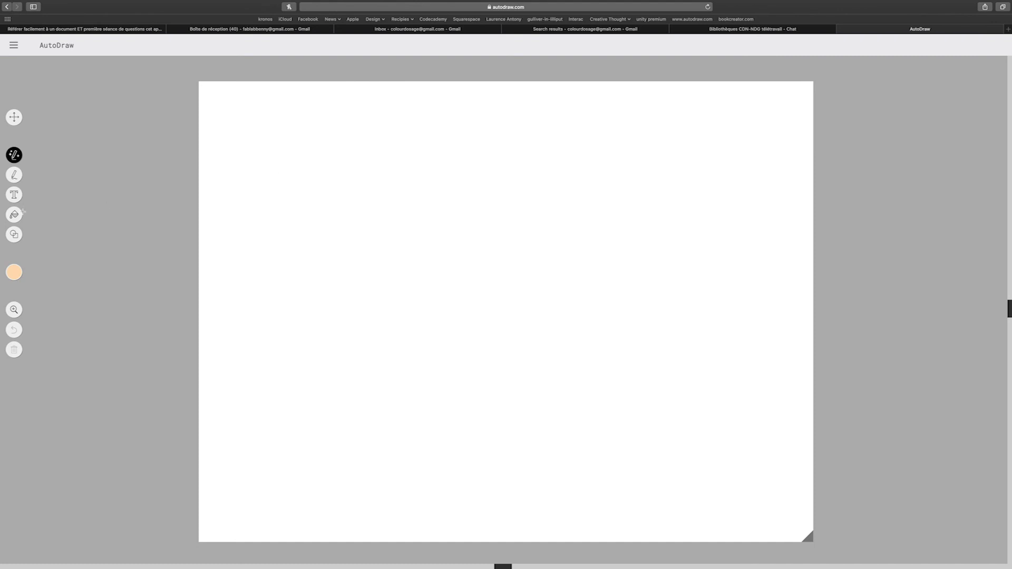
left_click(19, 273)
left_click(14, 217)
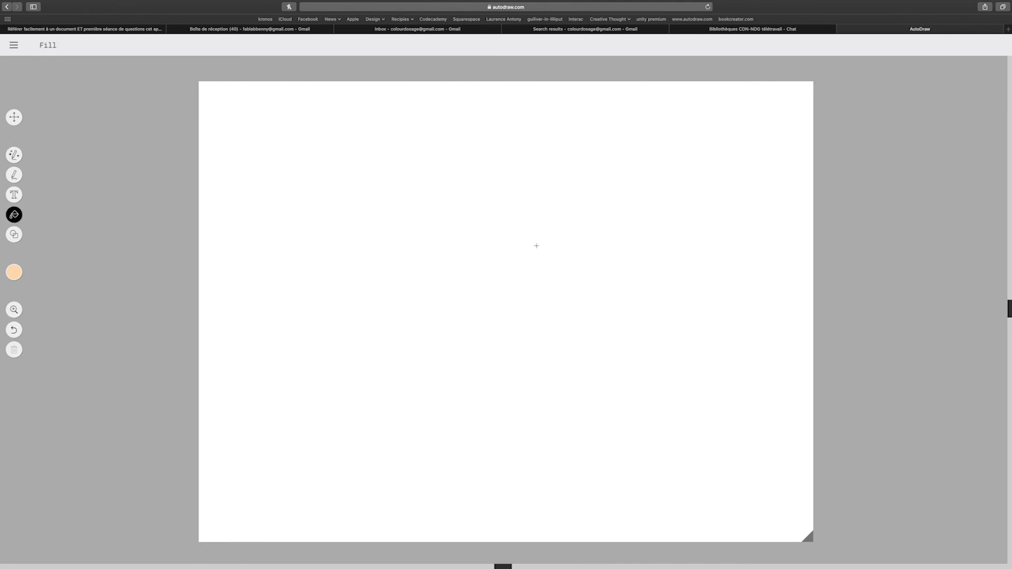
left_click(311, 127)
key("super+z")
left_click(311, 124)
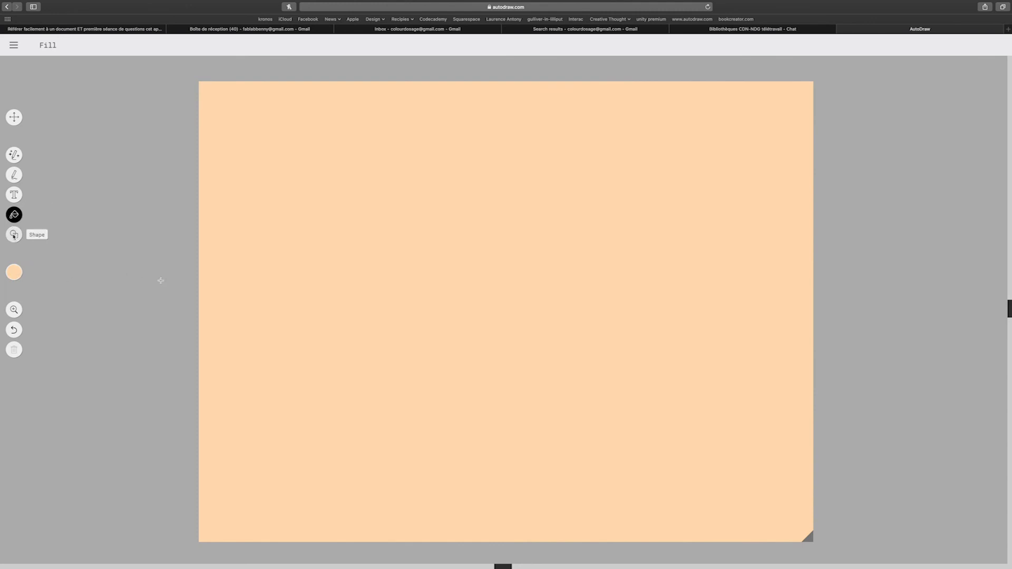
Draw an orange rectangle across the lower part of the canvas, slightly wider than the canvas, and fill it with orange
left_click(14, 272)
left_click(117, 272)
left_click(117, 273)
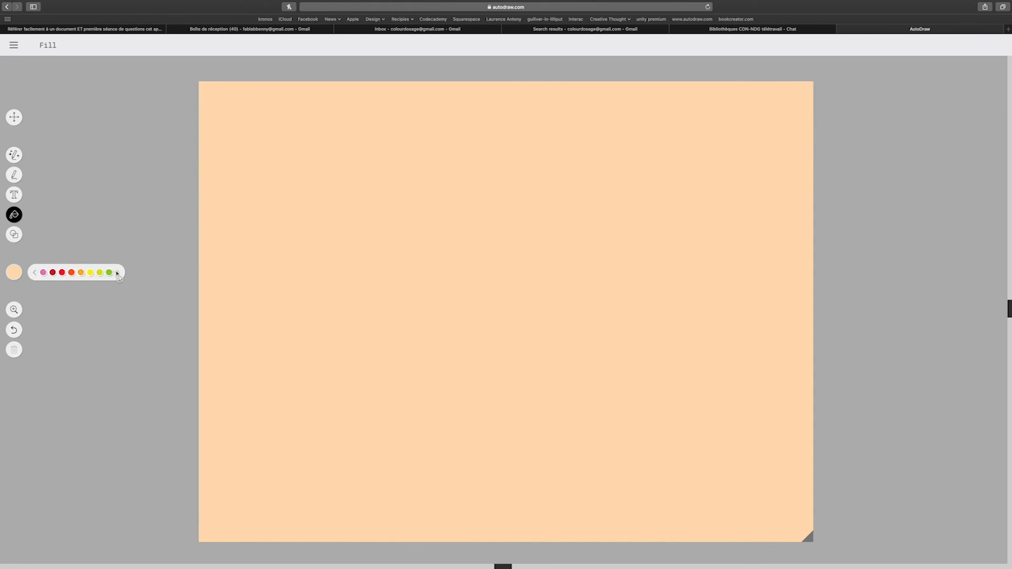
left_click(80, 273)
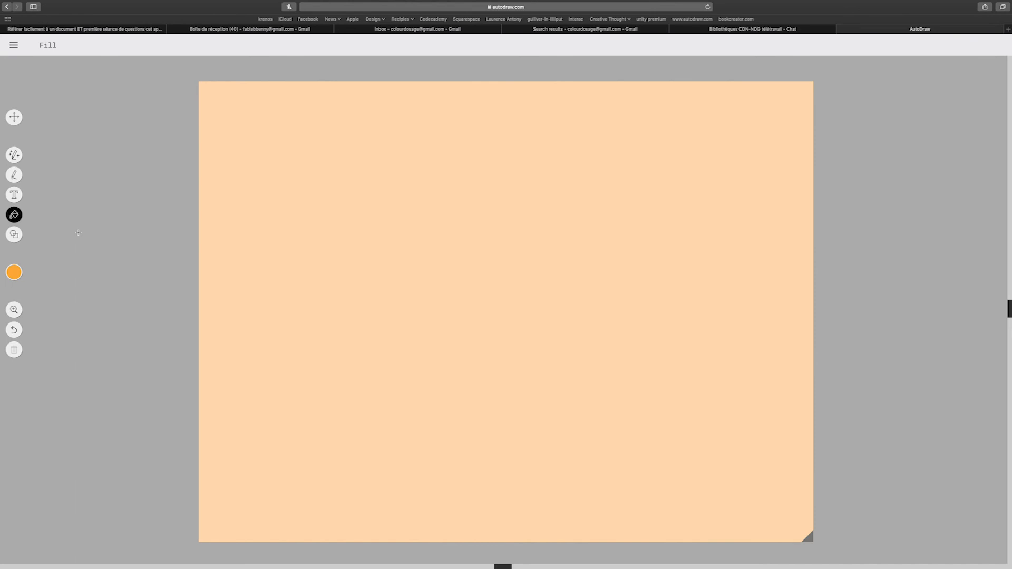
left_click(12, 236)
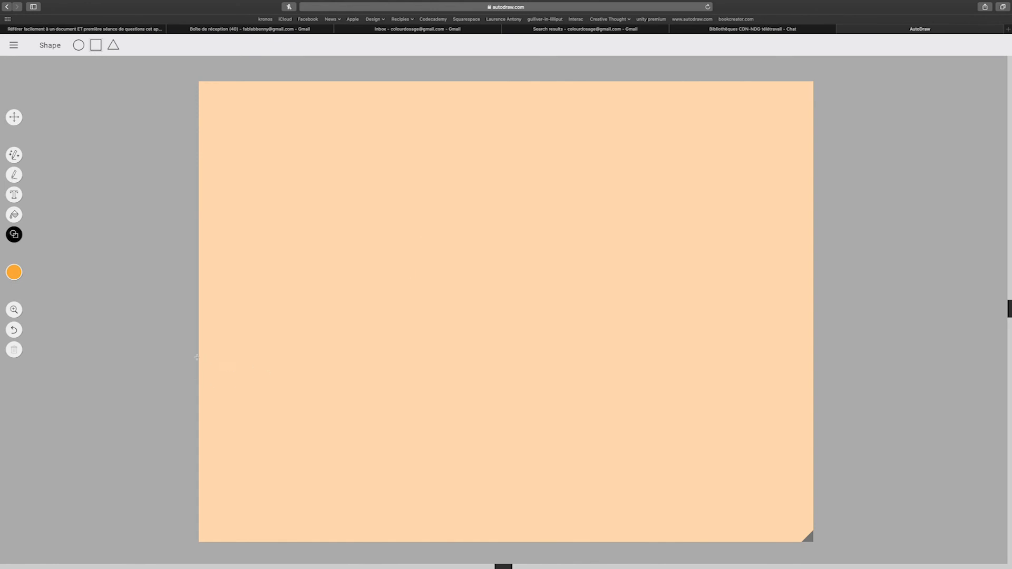
scroll(195, 364, "up", 1)
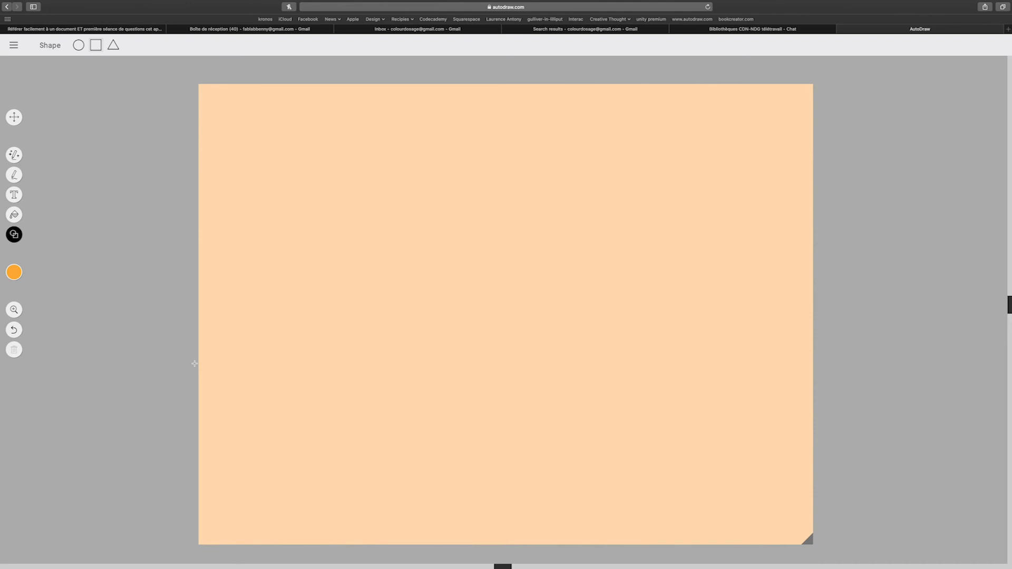
mouse_move(195, 364)
left_mouse_down()
mouse_move(416, 495)
mouse_move(973, 543)
mouse_move(854, 533)
mouse_move(817, 550)
left_mouse_up()
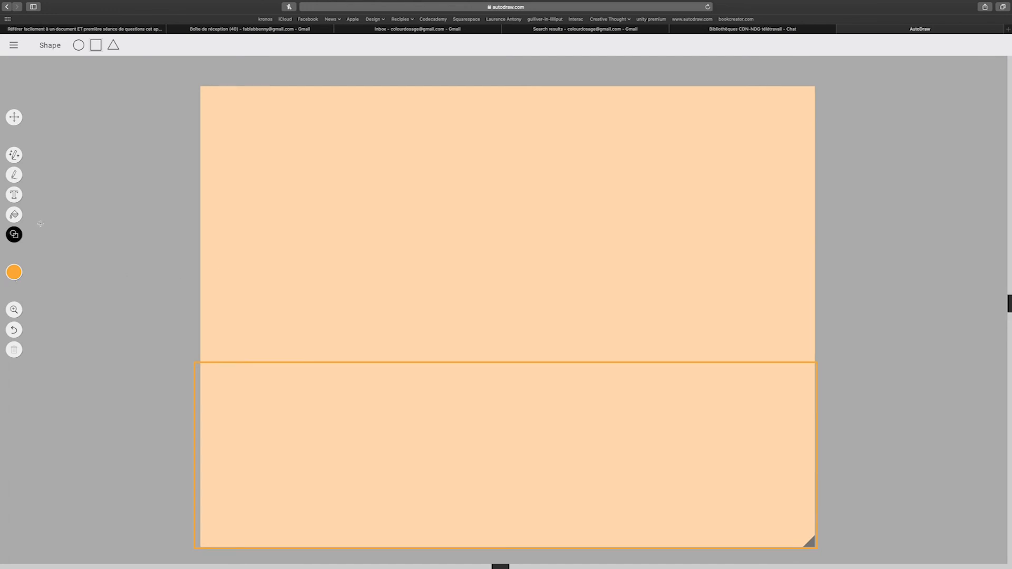
left_click(15, 215)
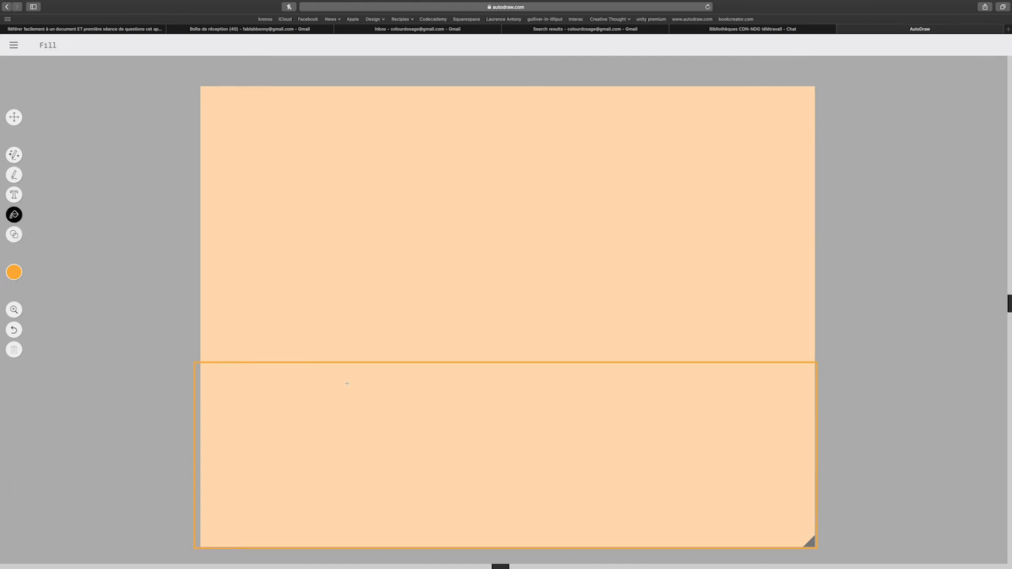
left_click(347, 383)
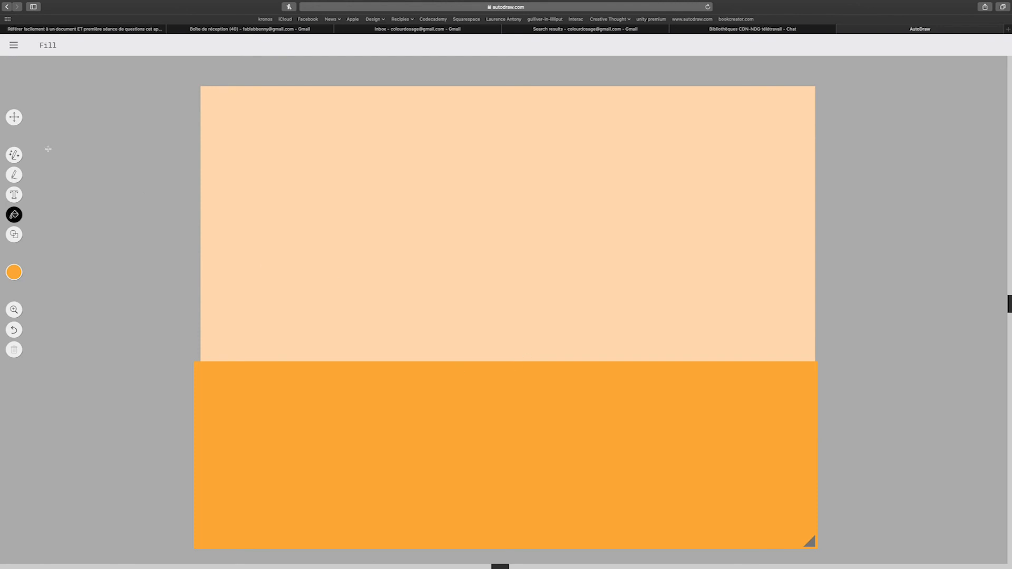
Resize and reposition the orange rectangle so it covers the lower part of the canvas and overhangs both sides
left_click(10, 122)
left_click(463, 402)
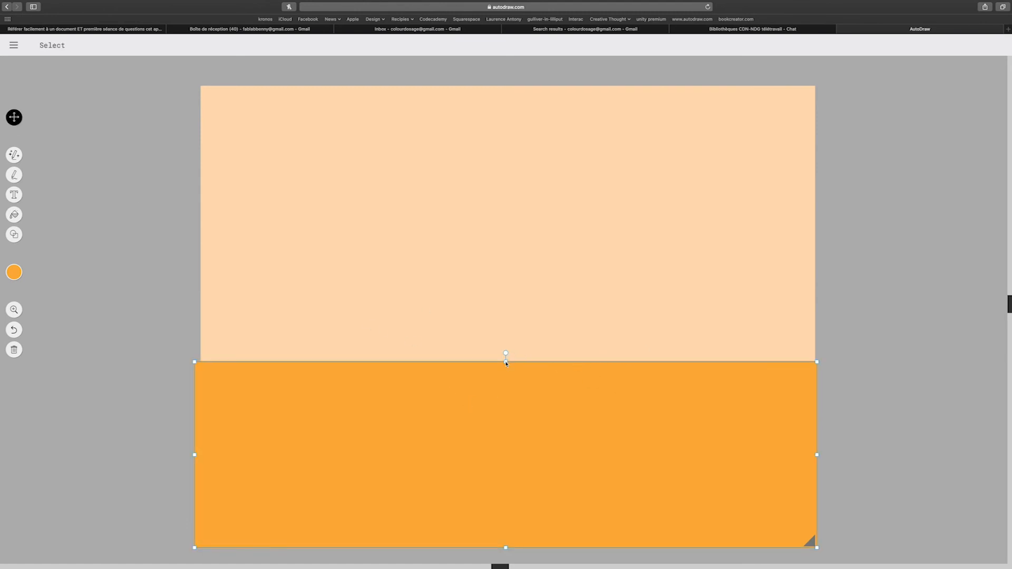
mouse_move(506, 363)
left_mouse_down()
mouse_move(506, 400)
mouse_move(516, 361)
left_mouse_up()
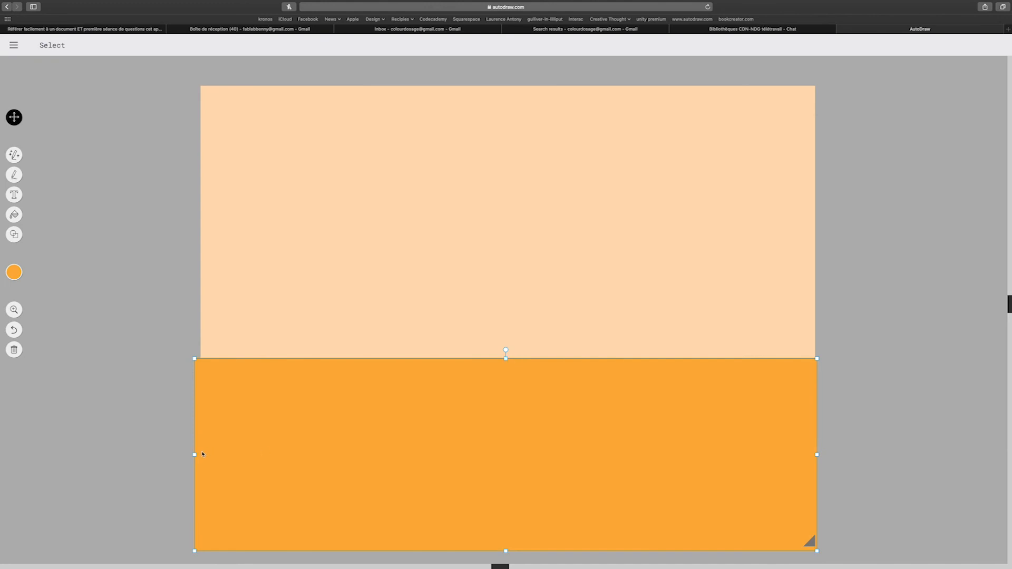
mouse_move(194, 455)
left_mouse_down()
mouse_move(219, 456)
mouse_move(182, 455)
left_mouse_up()
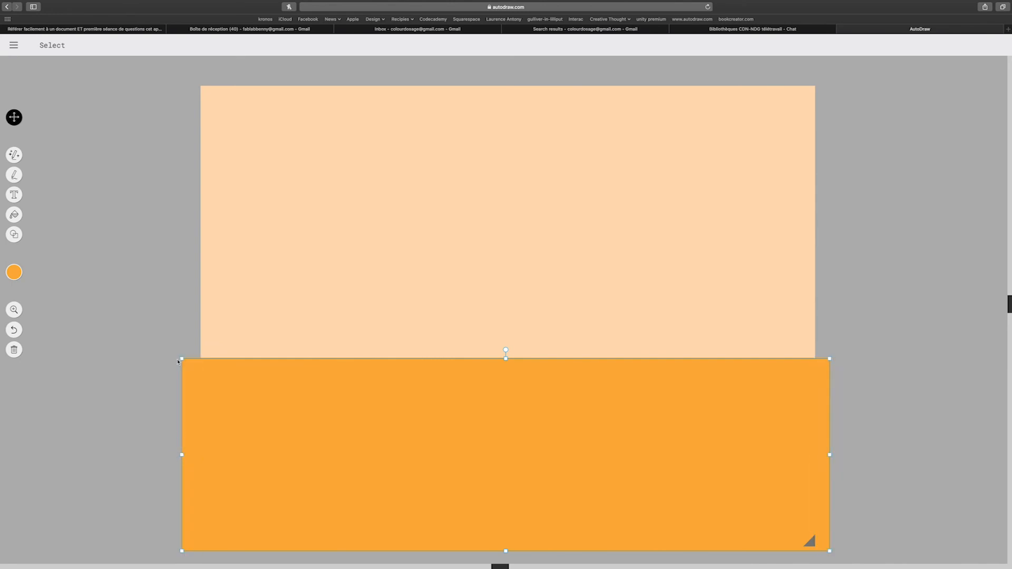
mouse_move(182, 360)
left_mouse_down()
mouse_move(232, 372)
mouse_move(181, 351)
mouse_move(201, 363)
mouse_move(174, 361)
mouse_move(192, 374)
left_mouse_up()
mouse_move(223, 386)
left_mouse_down()
mouse_move(251, 385)
mouse_move(198, 348)
mouse_move(203, 389)
mouse_move(182, 361)
mouse_move(194, 362)
left_mouse_up()
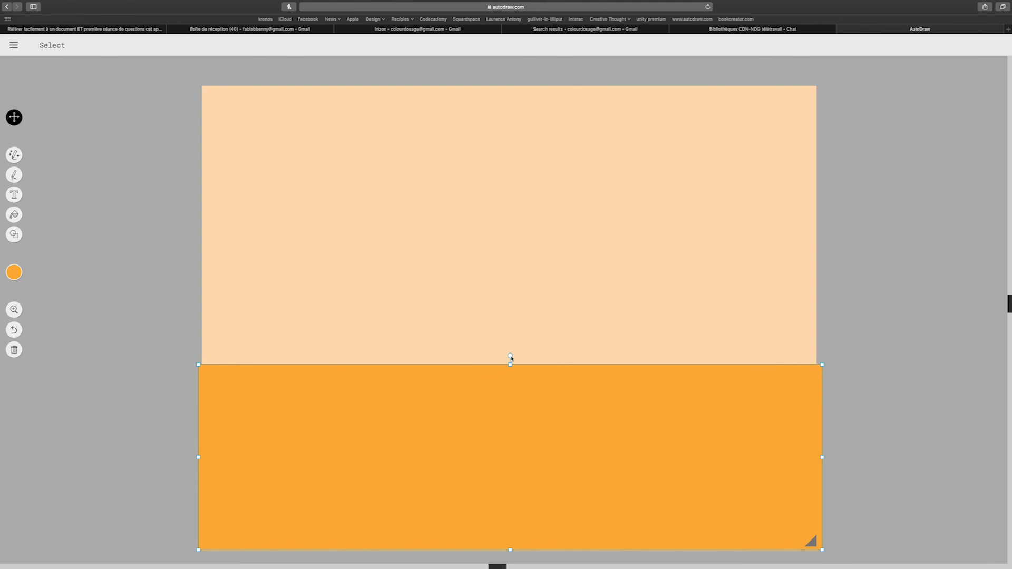
Rotate the orange rectangle slightly counterclockwise and move it a little lower on the canvas
left_click_drag(510, 357, 510, 354)
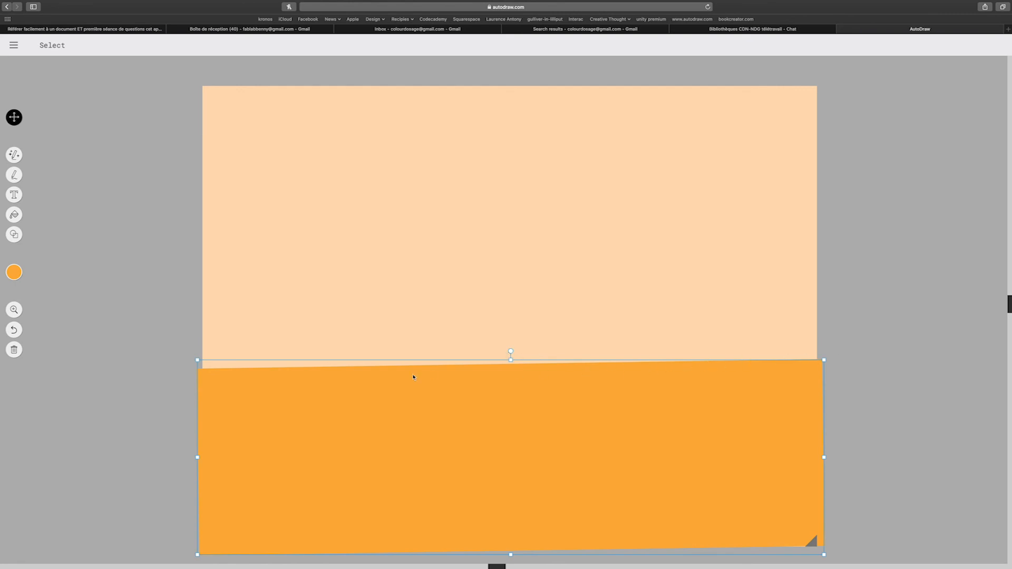
scroll(583, 348, "left", 1)
left_click_drag(743, 391, 743, 400)
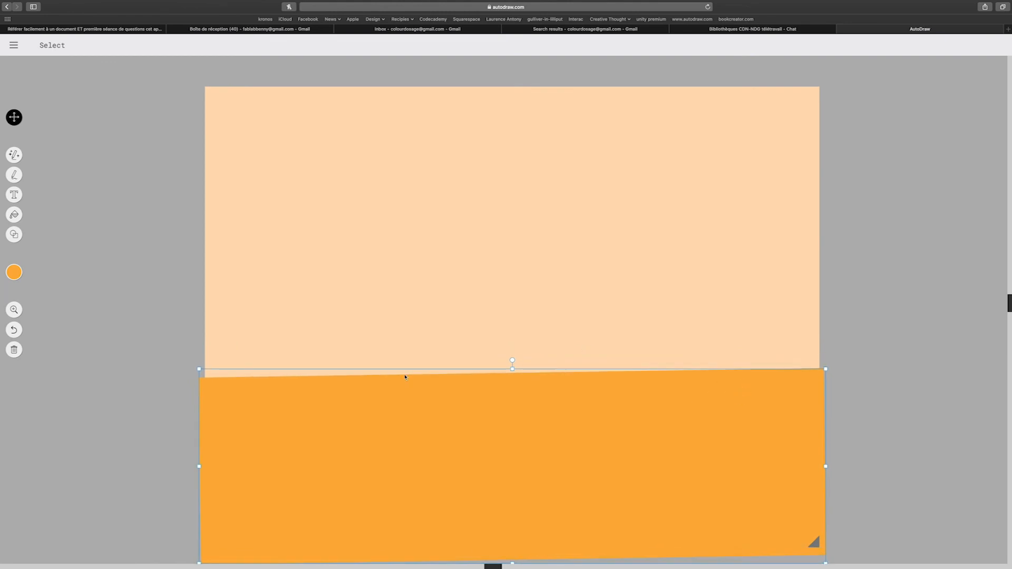
left_click(55, 294)
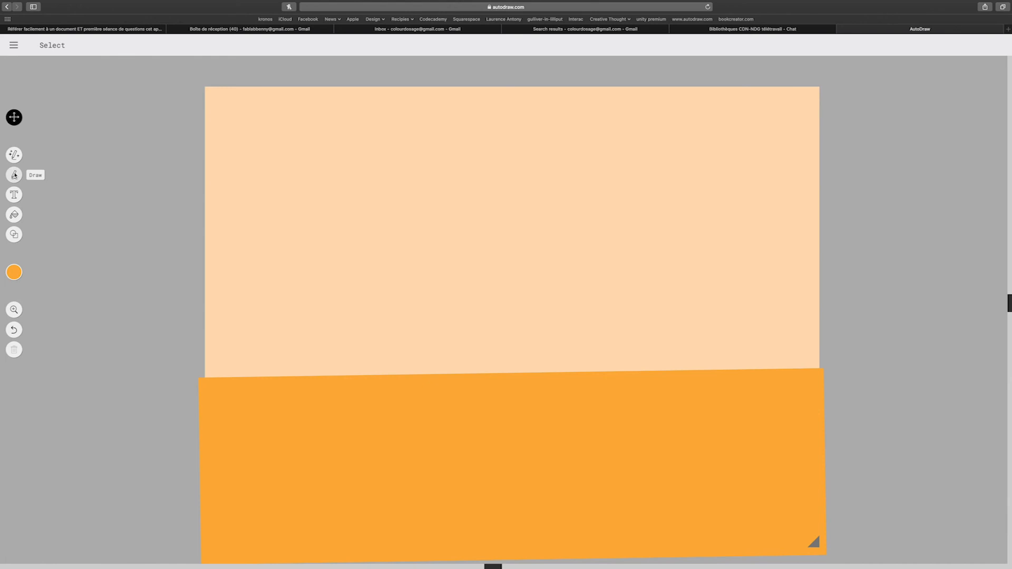
Set the Draw tool to its thickest stroke and choose red-orange
left_click(14, 175)
left_click_drag(71, 45, 116, 50)
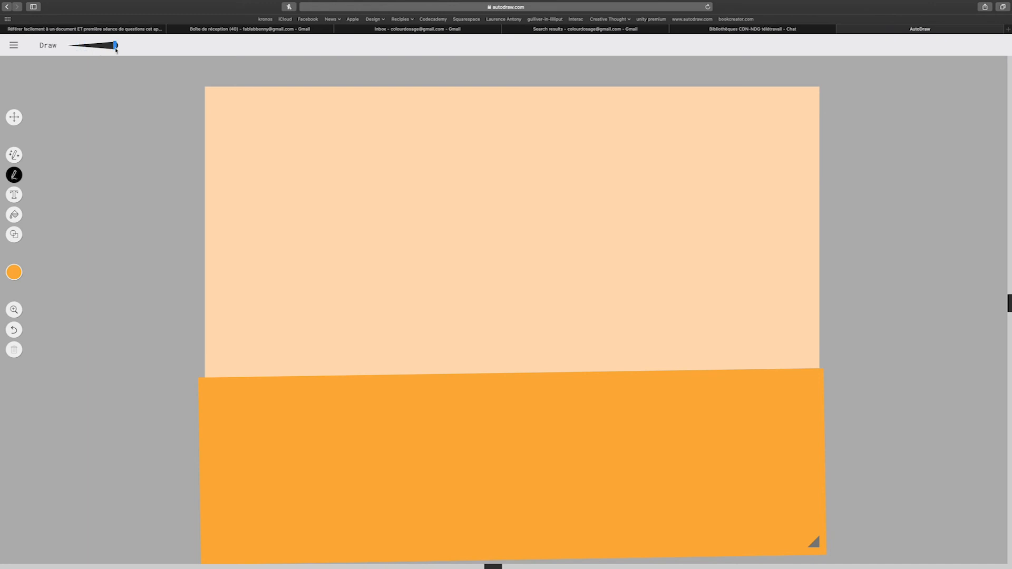
left_click(14, 273)
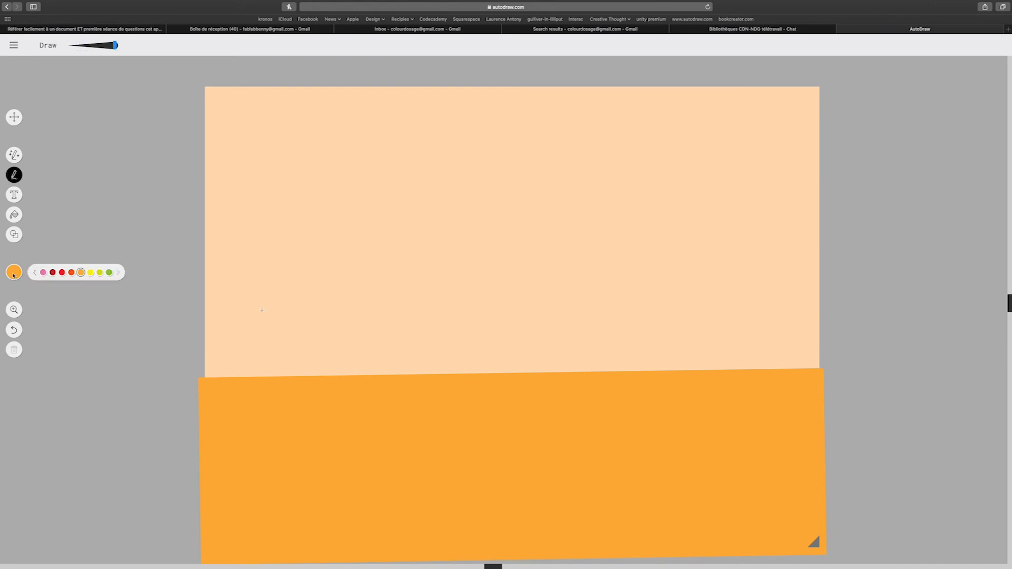
left_click(72, 272)
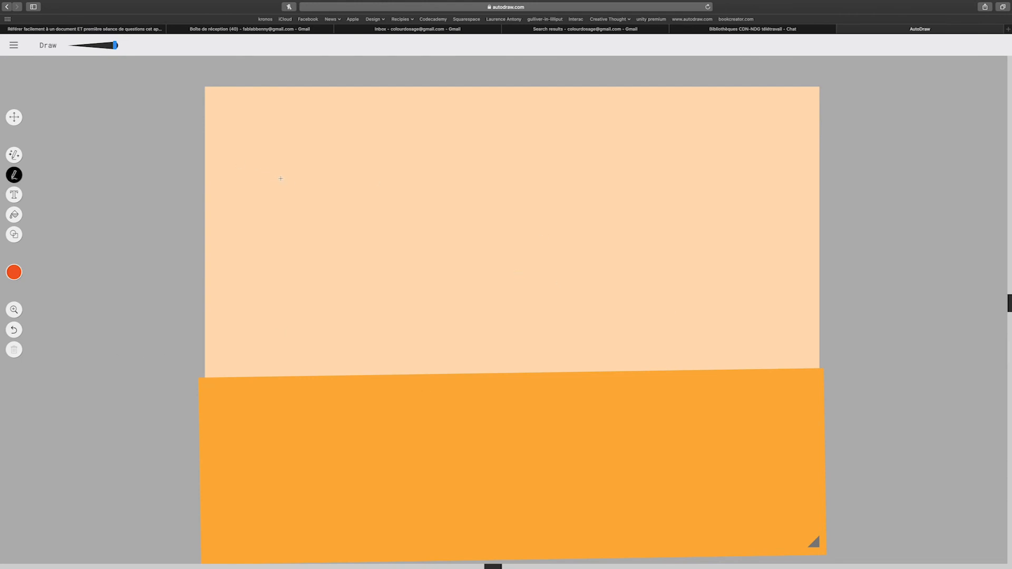
left_click(116, 45)
mouse_move(308, 156)
left_mouse_down()
mouse_move(310, 165)
mouse_move(314, 156)
left_mouse_up()
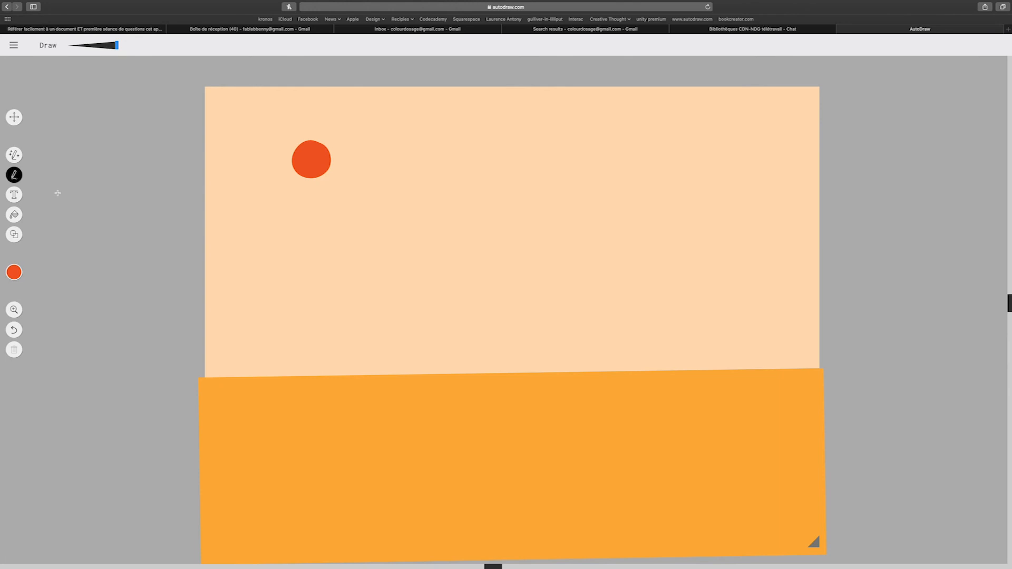
left_click(14, 118)
left_click(318, 165)
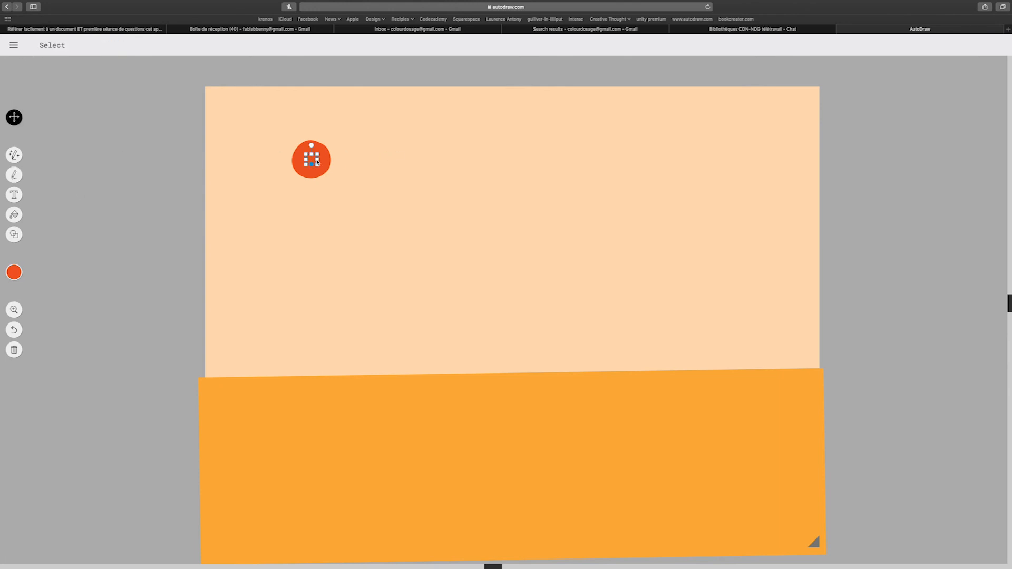
left_click_drag(328, 166, 367, 176)
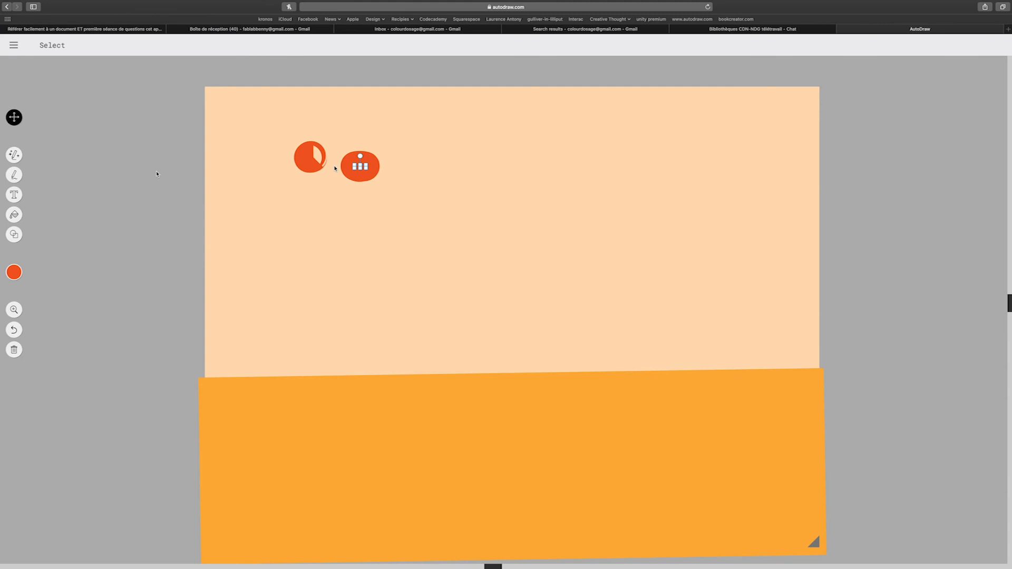
key("Delete")
key("Delete")
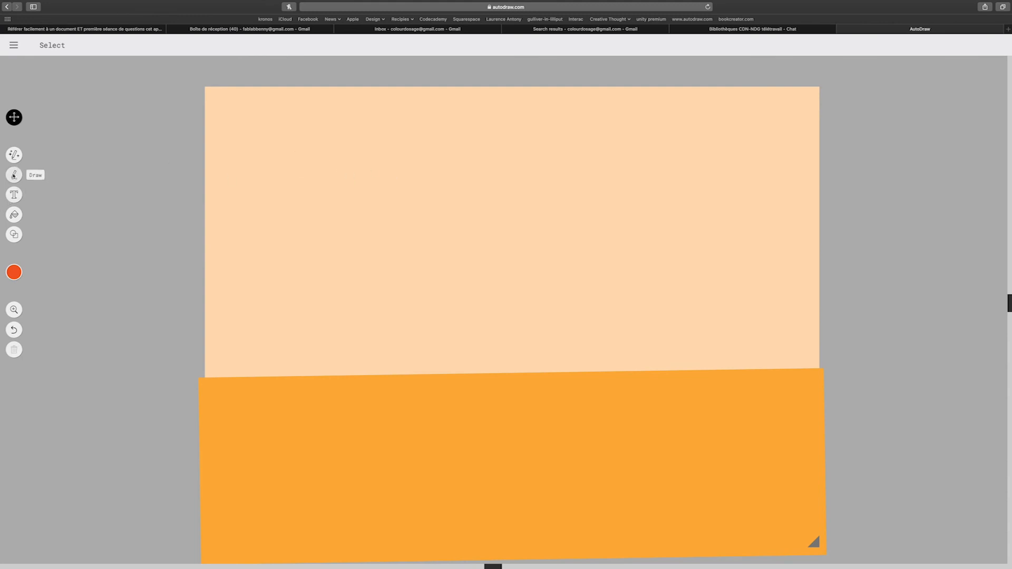
Draw a solid round red-orange sun in the upper left of the sky and move it slightly to the right
left_click(15, 175)
mouse_move(311, 174)
left_mouse_down()
mouse_move(288, 182)
mouse_move(301, 186)
mouse_move(305, 171)
mouse_move(283, 169)
mouse_move(289, 180)
mouse_move(305, 171)
mouse_move(289, 172)
mouse_move(296, 178)
mouse_move(294, 162)
mouse_move(286, 181)
mouse_move(311, 173)
left_mouse_up()
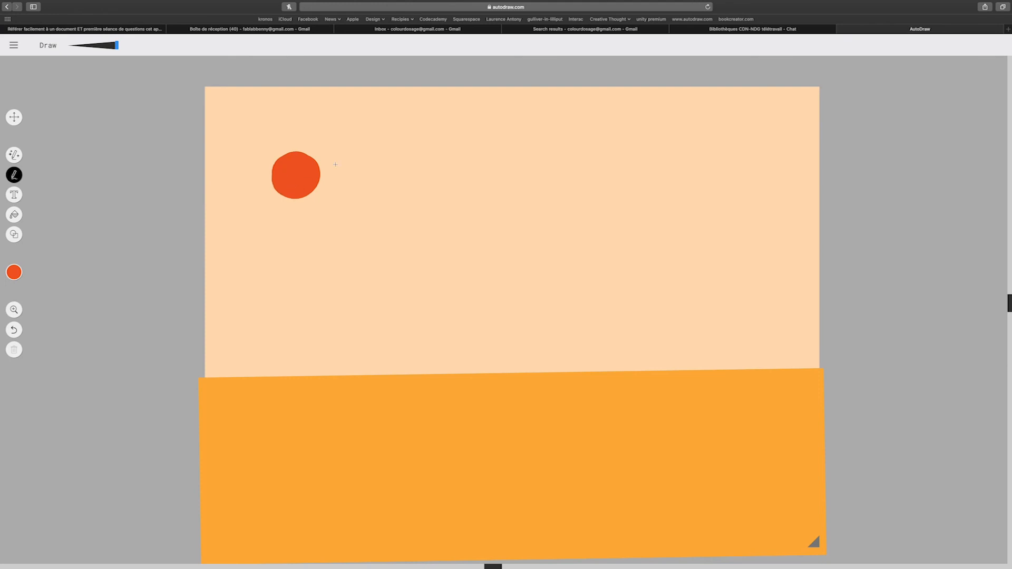
left_click(14, 117)
left_click(296, 176)
left_click_drag(298, 180, 328, 177)
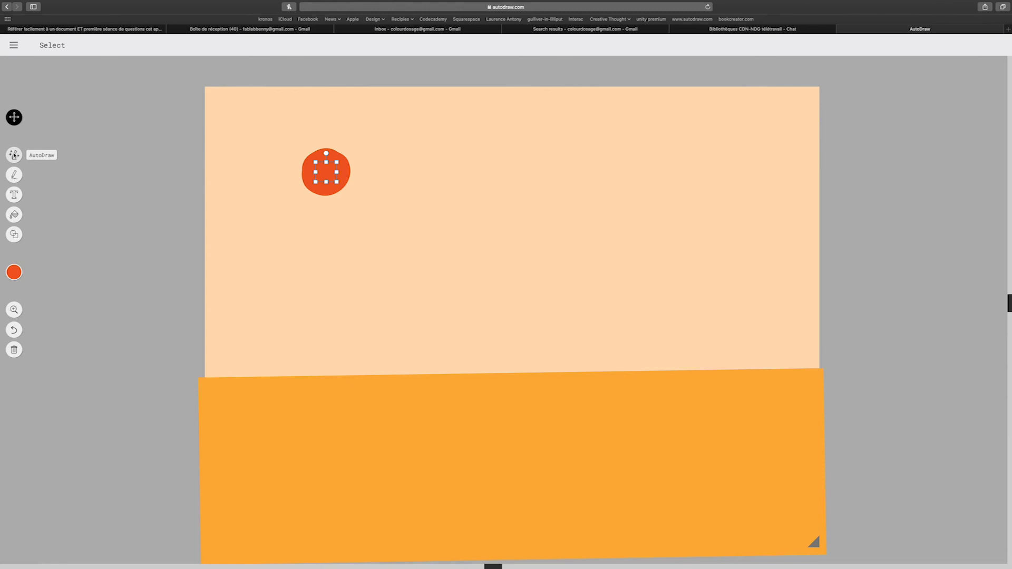
Try sketching a gull-shaped bird with AutoDraw below the sun, look through the suggested drawings for a match, and undo the sketch
left_click(14, 155)
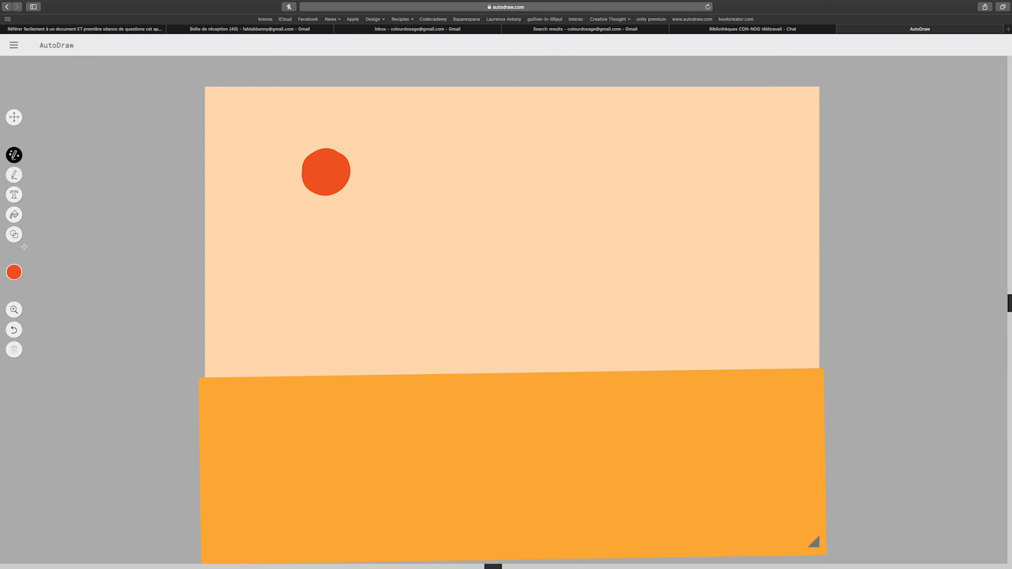
left_click(20, 274)
mouse_move(418, 303)
left_mouse_down()
mouse_move(386, 304)
mouse_move(369, 288)
mouse_move(349, 296)
left_mouse_up()
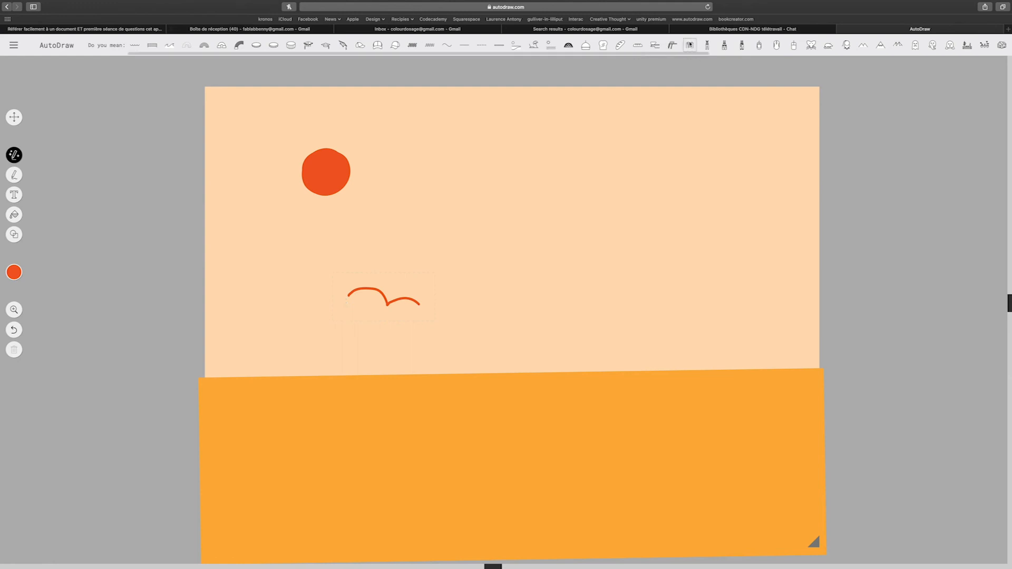
scroll(675, 45, "right", 5)
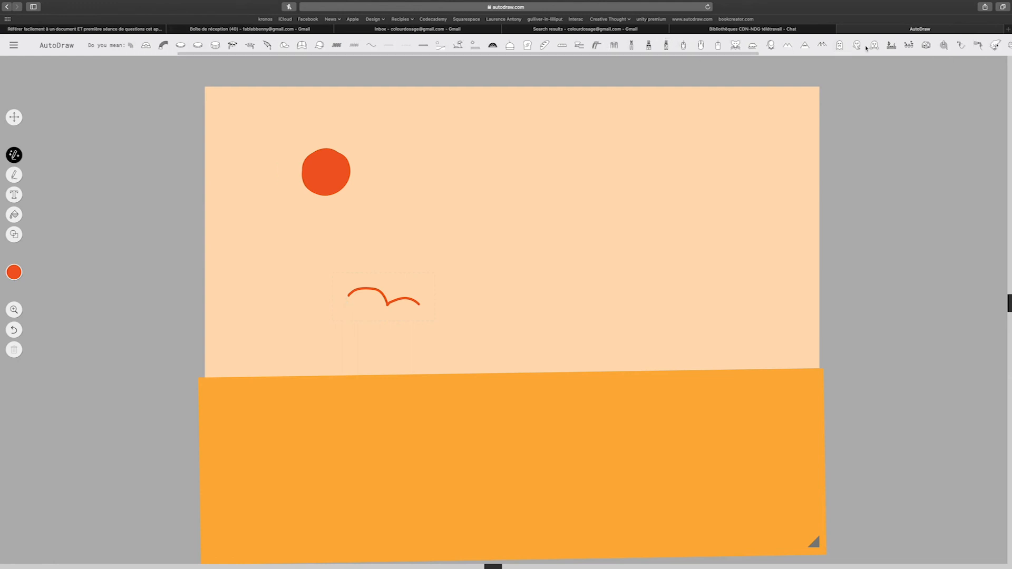
scroll(866, 45, "right", 5)
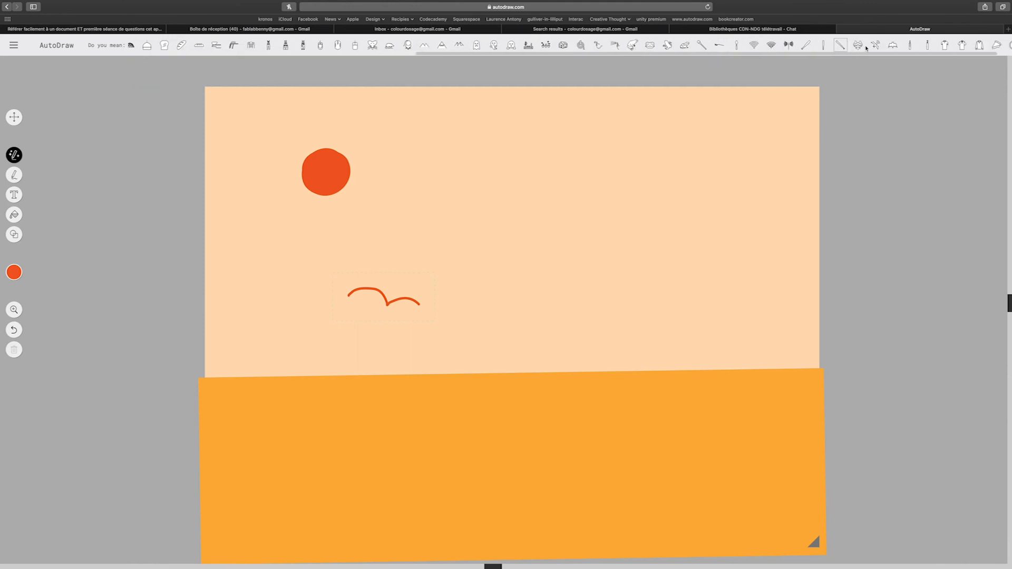
scroll(866, 45, "right", 2)
scroll(866, 45, "left", 10)
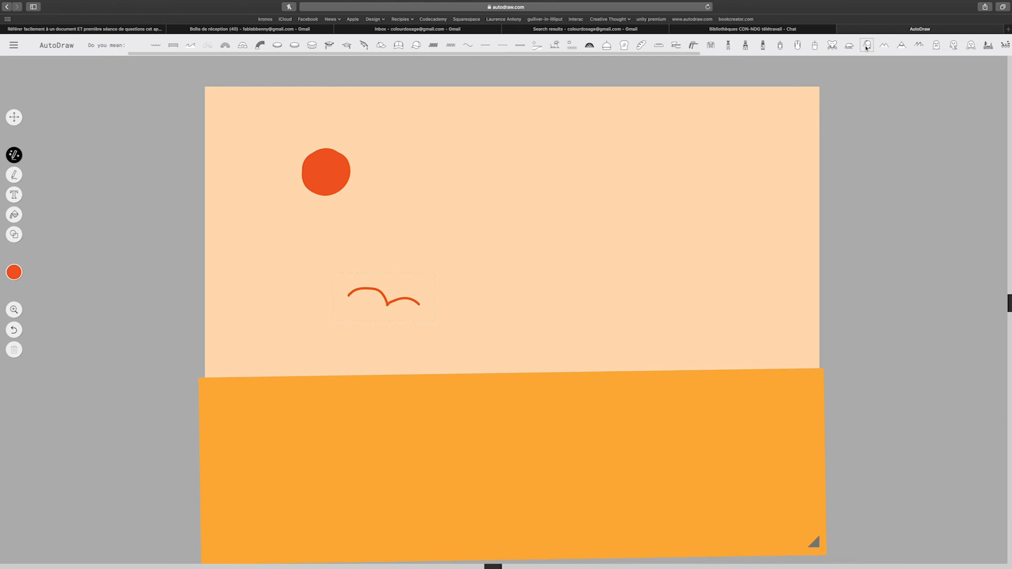
left_click(13, 333)
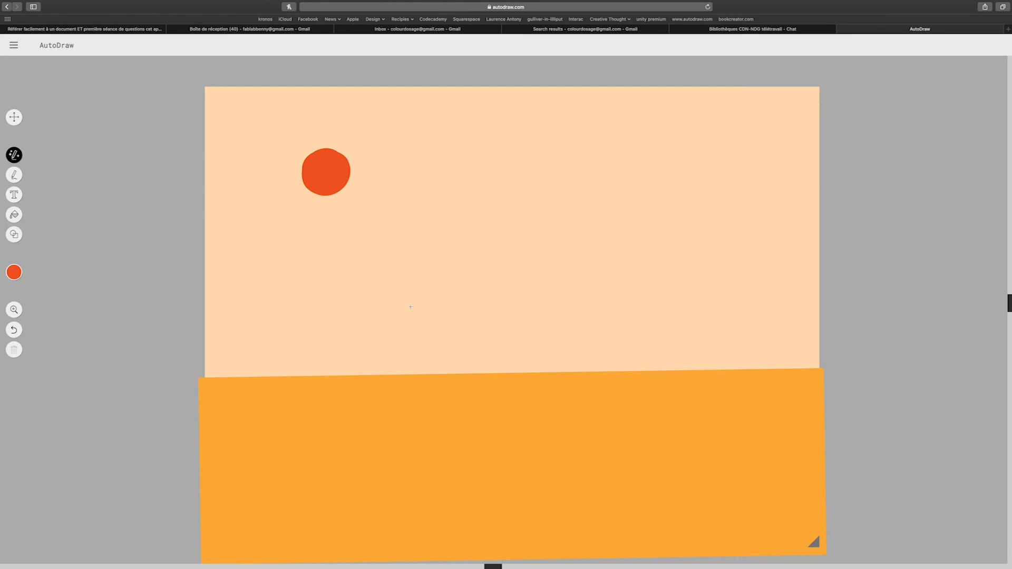
Sketch a long-legged bird with AutoDraw, replace it with the one-legged flamingo suggestion, and move the flamingo onto the horizon
mouse_move(383, 303)
left_mouse_down()
mouse_move(397, 326)
mouse_move(403, 313)
mouse_move(415, 317)
mouse_move(390, 309)
left_mouse_up()
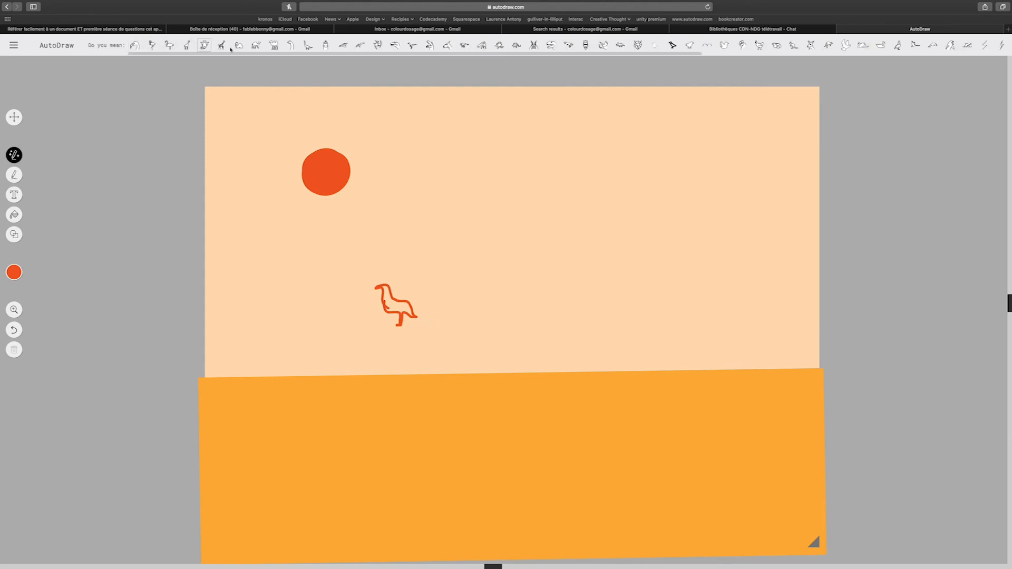
left_click(151, 46)
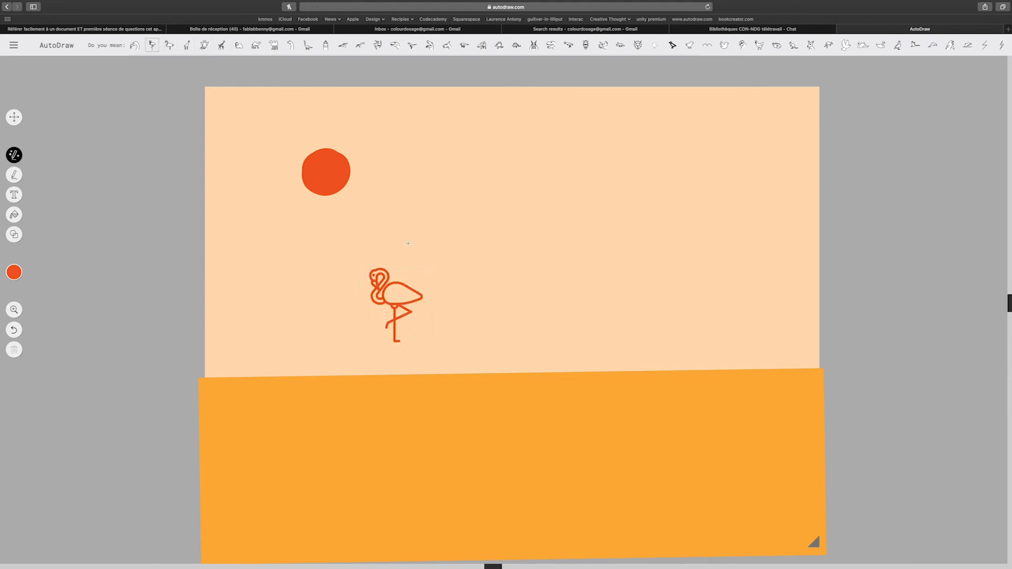
left_click(15, 117)
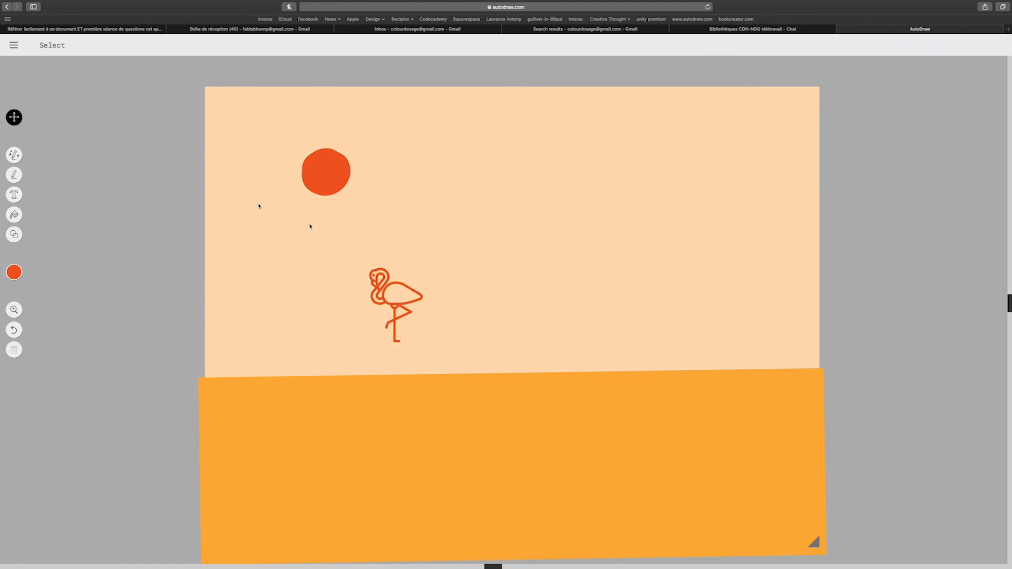
left_click(397, 289)
mouse_move(397, 289)
left_mouse_down()
mouse_move(421, 332)
mouse_move(454, 330)
left_mouse_up()
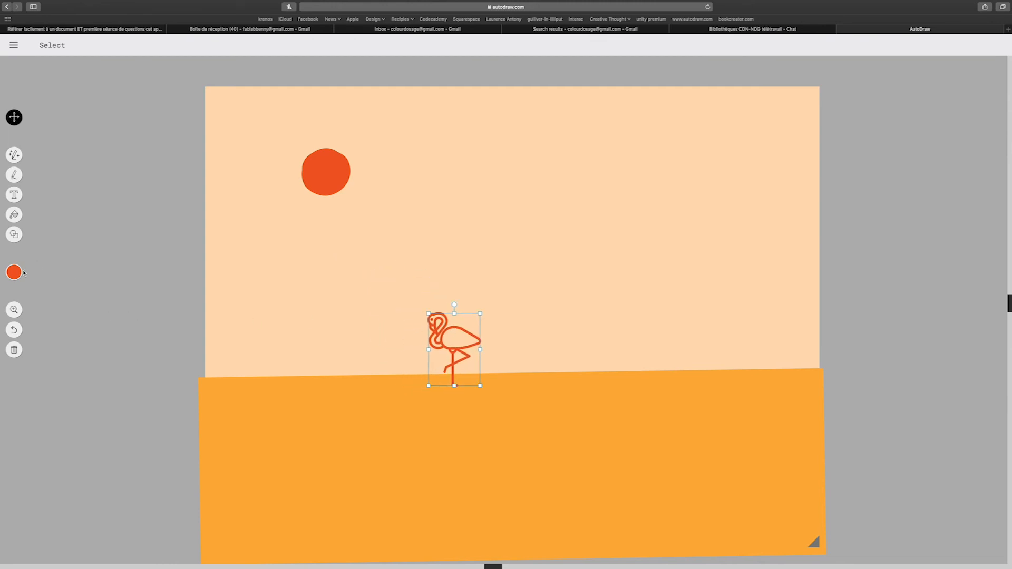
Recolour the flamingo's outline, trying pale lilac and settling on pink
left_click(21, 272)
left_click(43, 272)
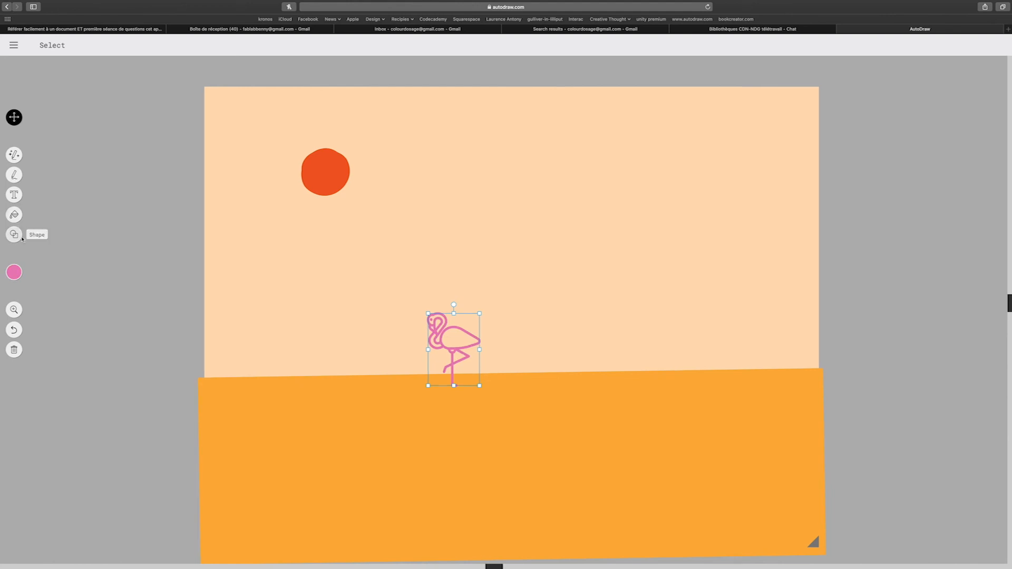
mouse_move(15, 272)
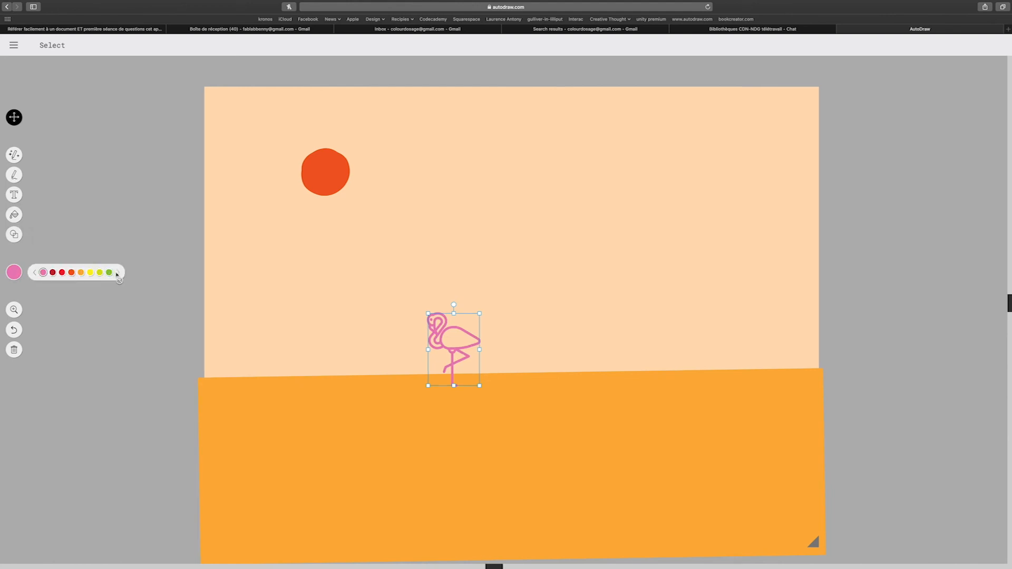
left_click(34, 274)
left_click(35, 273)
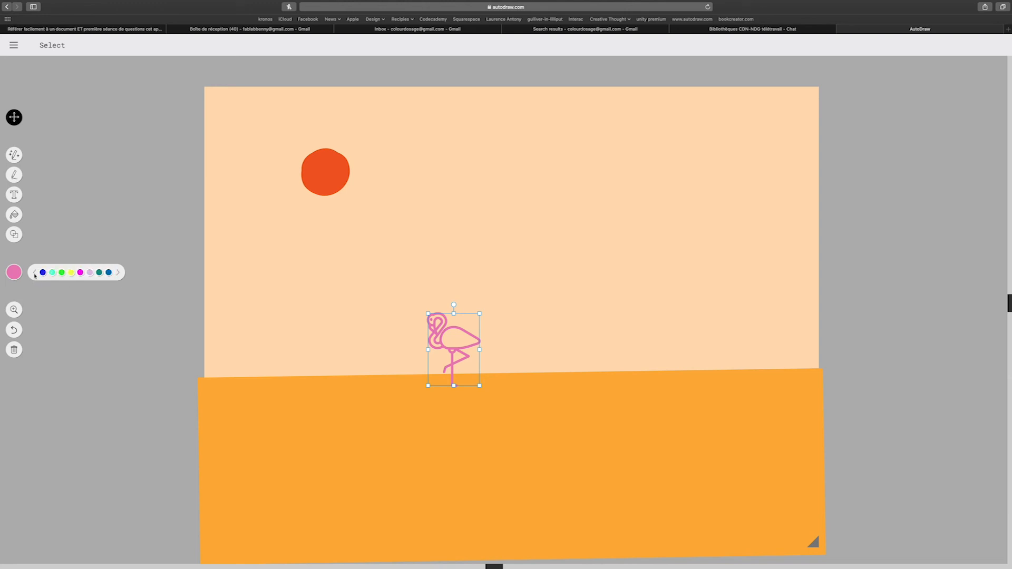
left_click(91, 273)
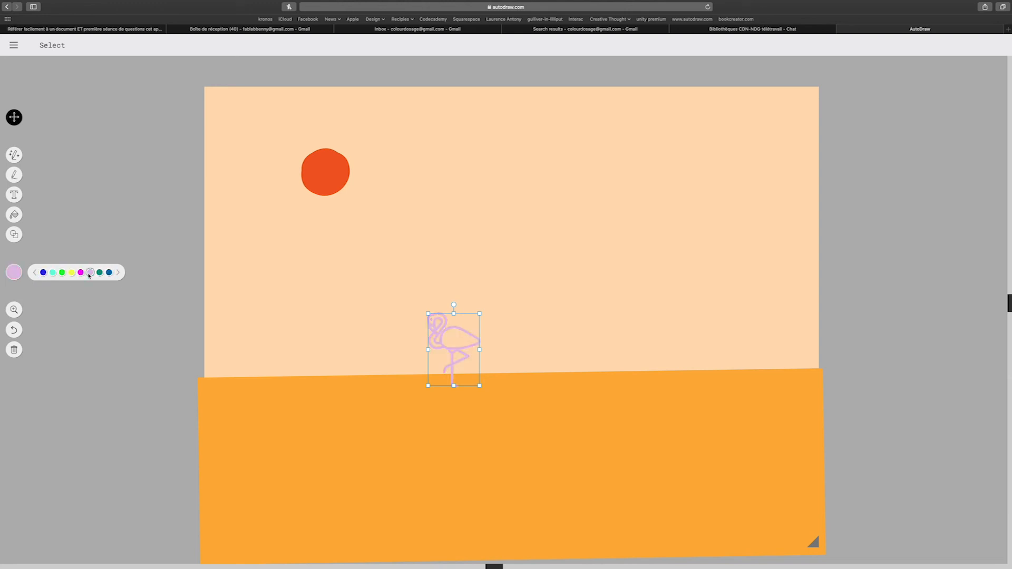
left_click(118, 273)
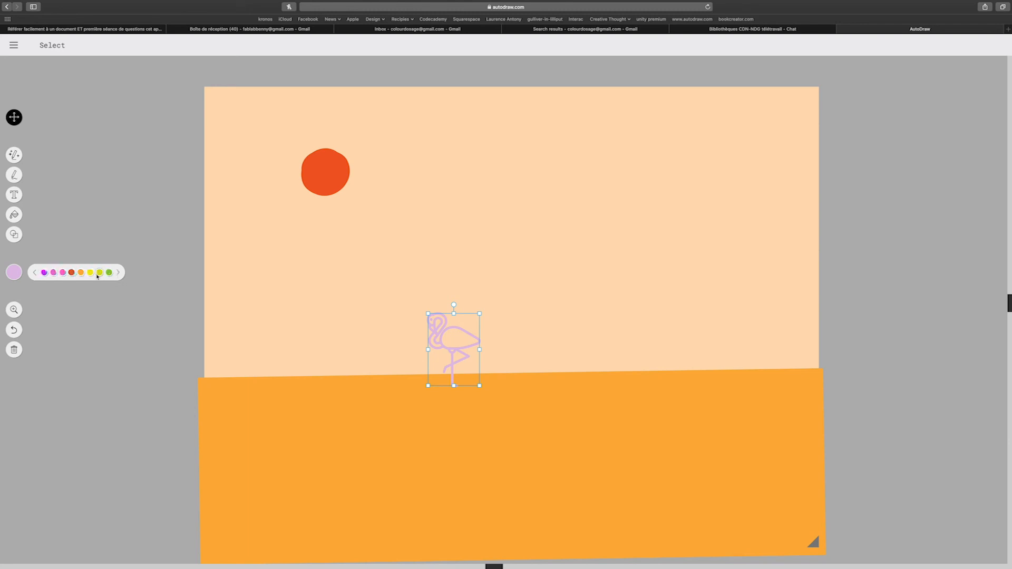
left_click(43, 273)
Fill the flamingo's body with pale lilac and return to the Select tool
left_click(10, 217)
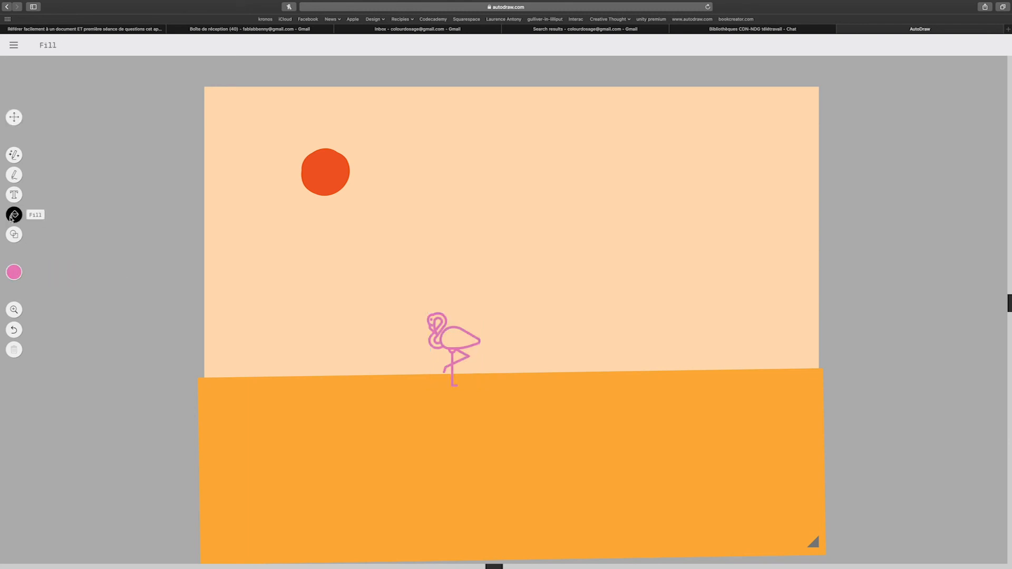
mouse_move(31, 273)
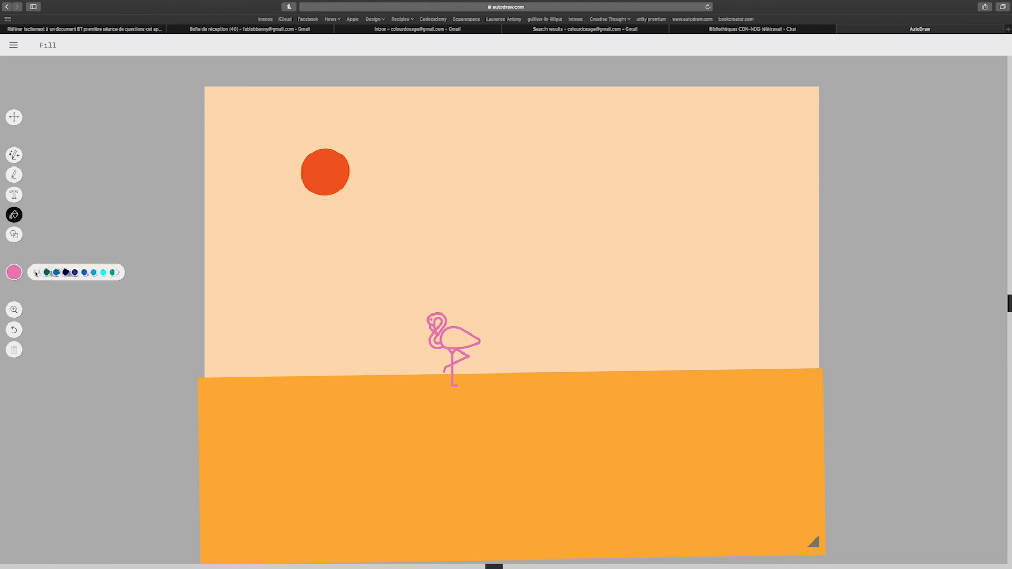
left_click(460, 342)
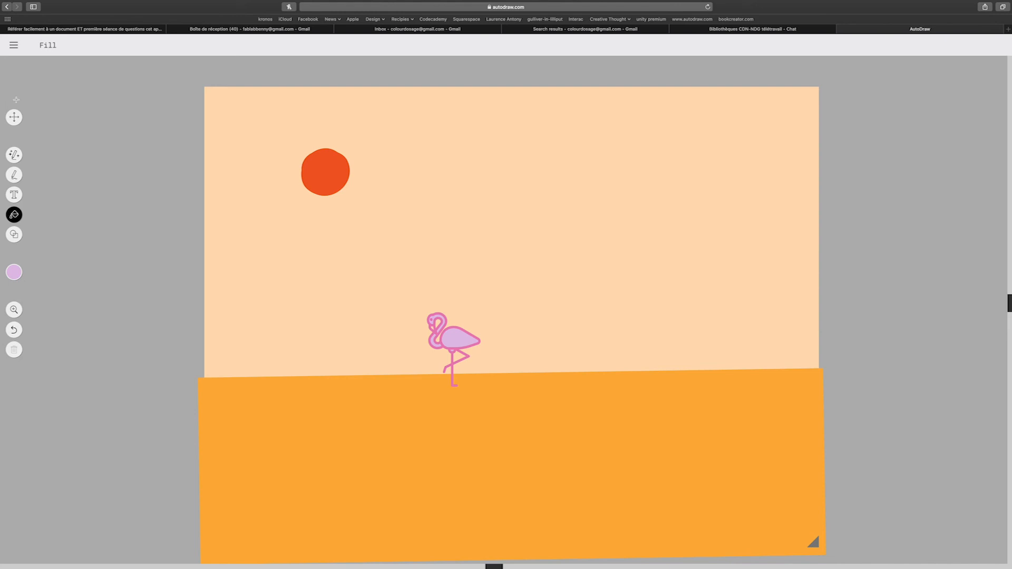
left_click(14, 117)
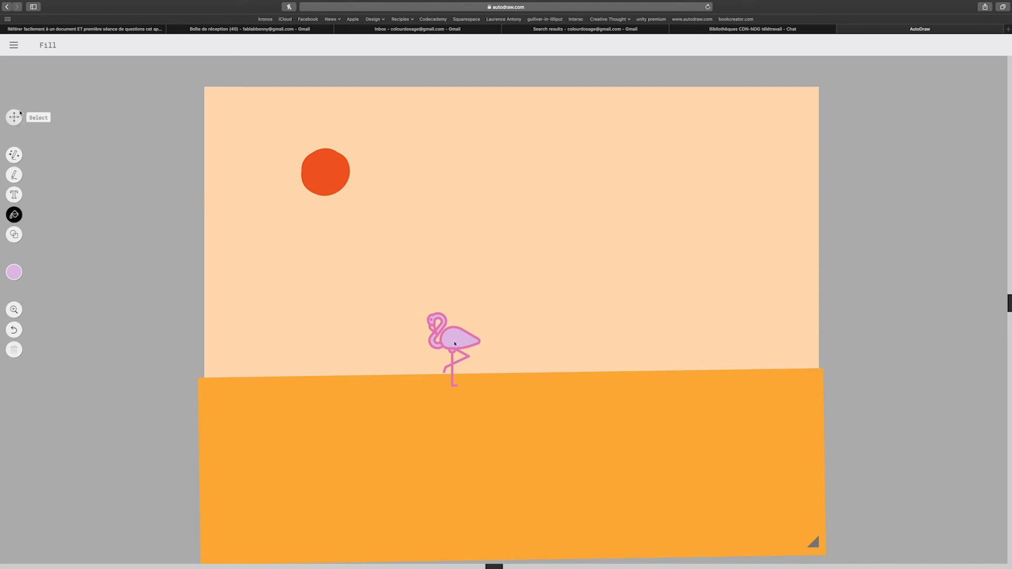
left_click(14, 117)
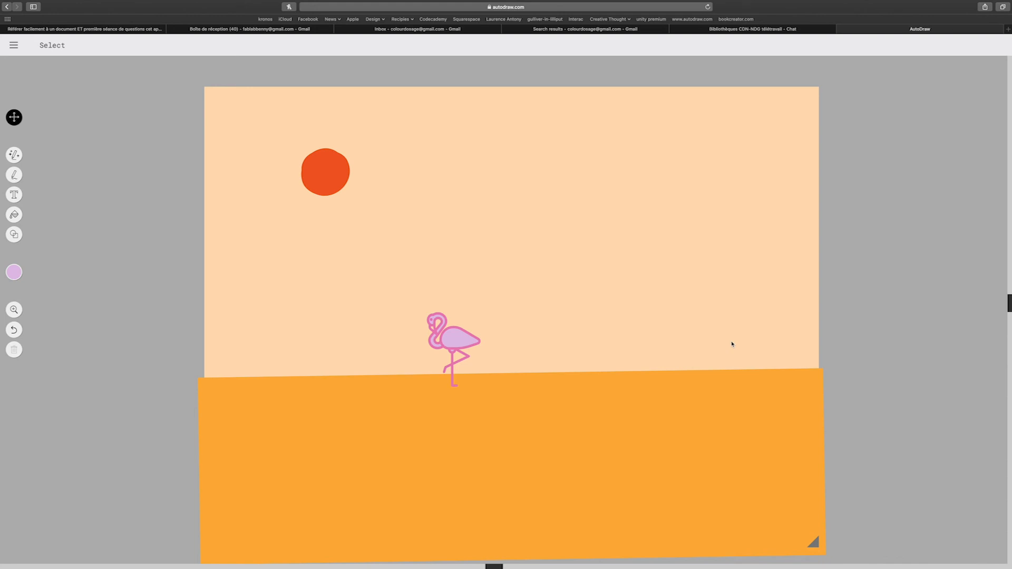
Look up the keyboard shortcuts for actions and tools, including duplicating, and return to the drawing
left_click(15, 46)
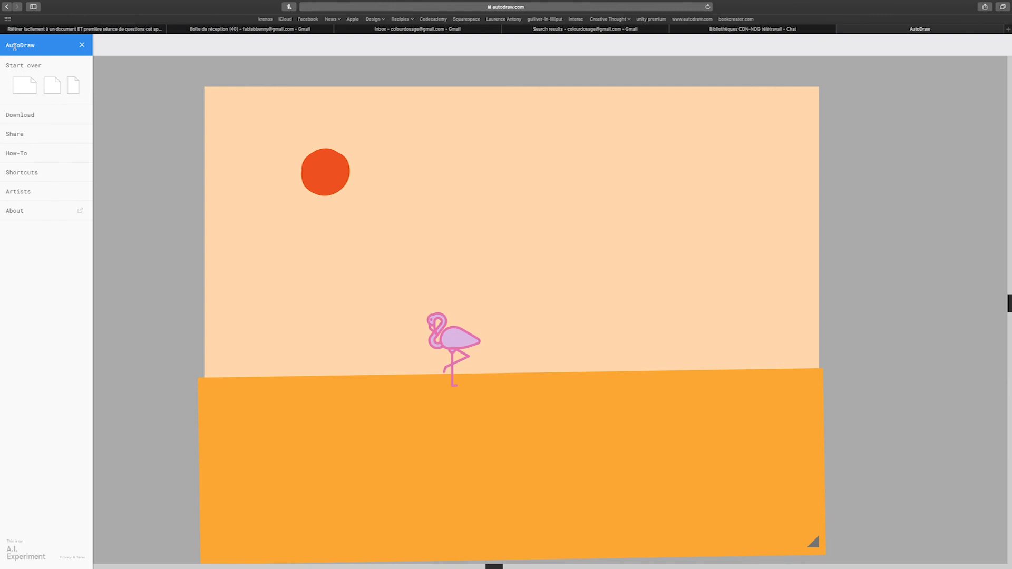
left_click(22, 172)
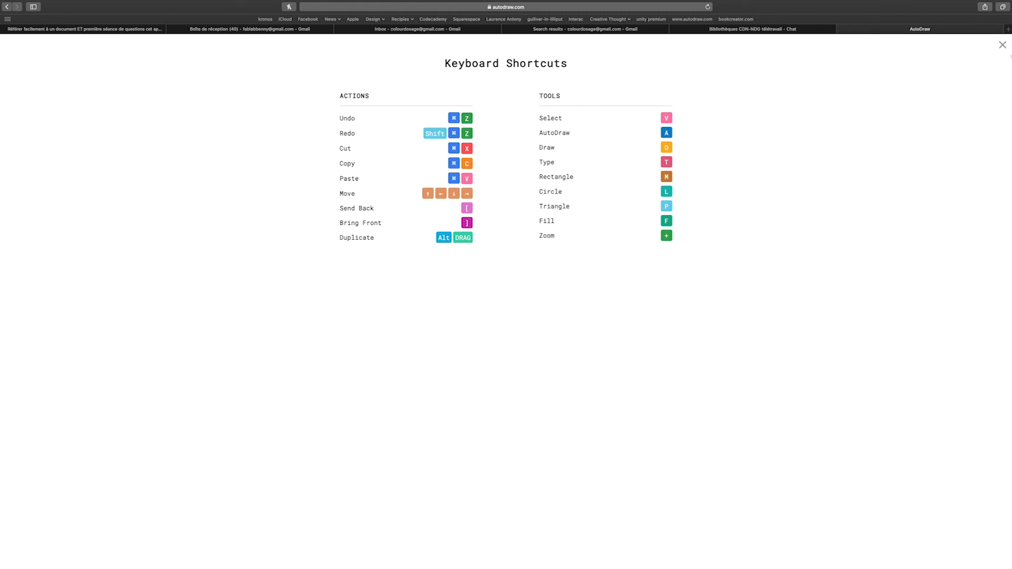
left_click(1003, 44)
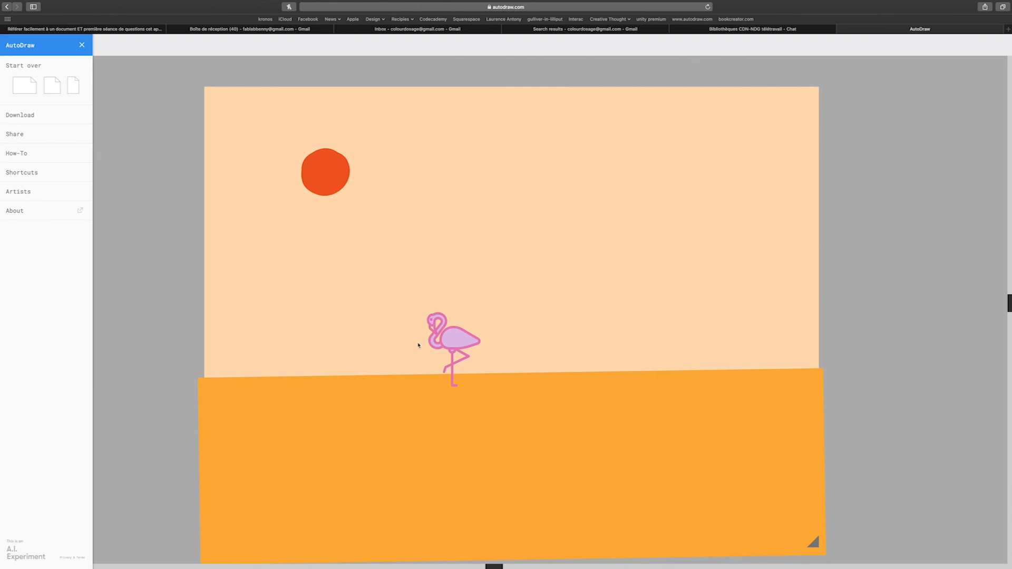
left_click(82, 45)
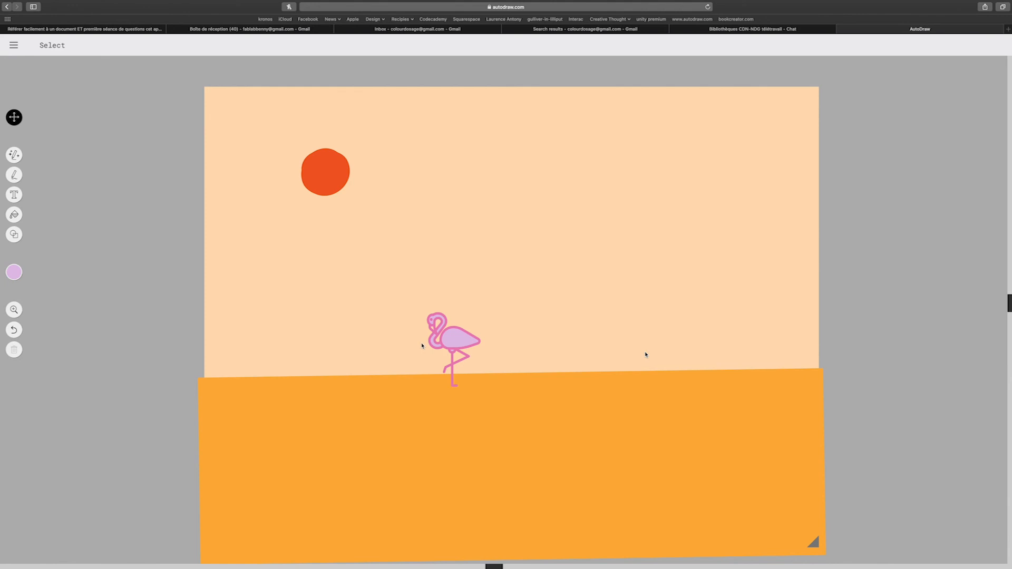
Duplicate the flamingo repeatedly to scatter a flock along the horizon and across the upper part of the orange ground
left_click_drag(452, 331, 740, 389)
left_click_drag(496, 399, 437, 406)
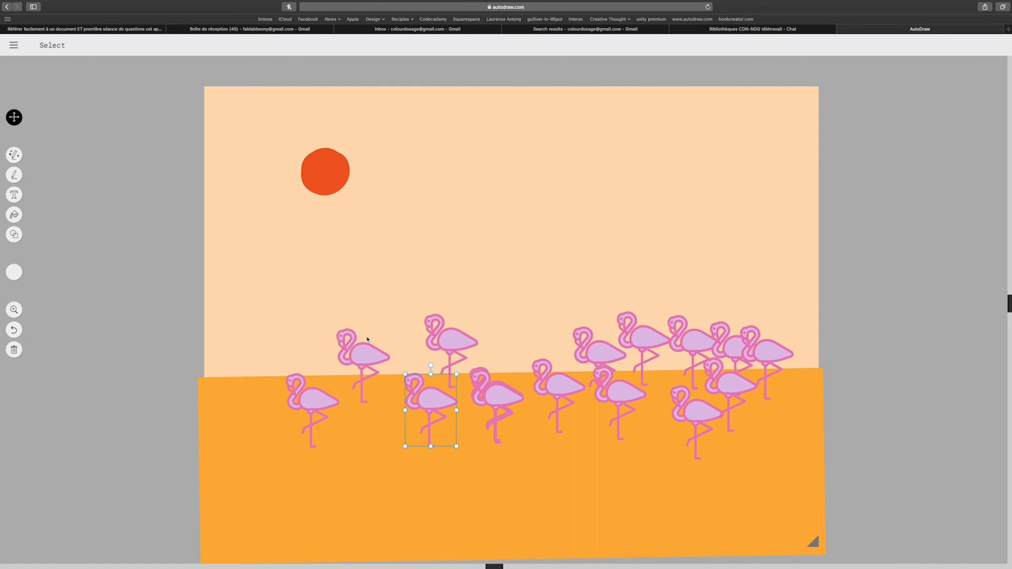
Try adding a two-legged flamingo from an AutoDraw sketch at the left of the sky, and undo both the suggestion and the sketch
left_click(14, 155)
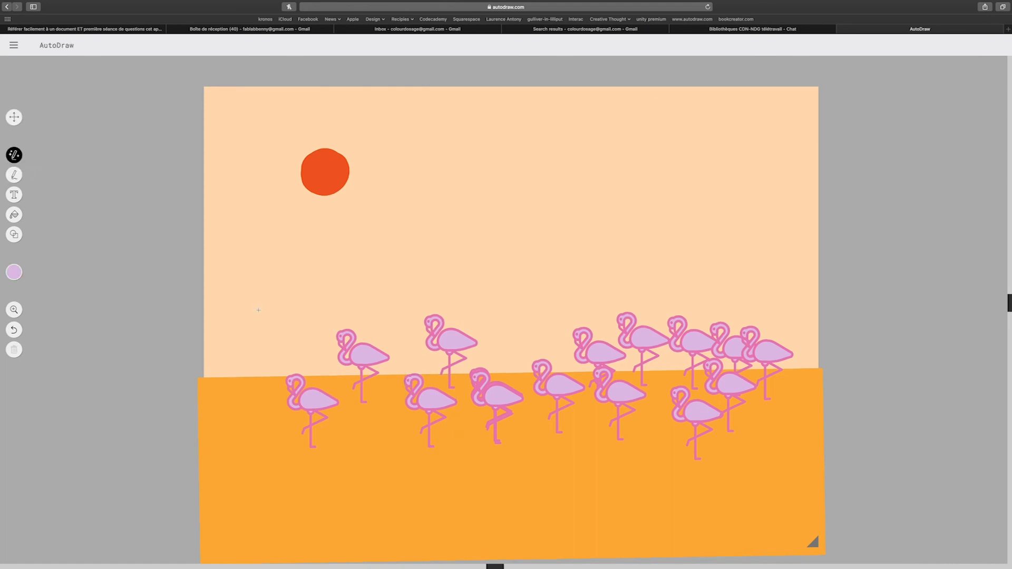
mouse_move(253, 276)
left_mouse_down()
mouse_move(271, 299)
mouse_move(272, 324)
mouse_move(278, 300)
mouse_move(298, 298)
mouse_move(271, 280)
left_mouse_up()
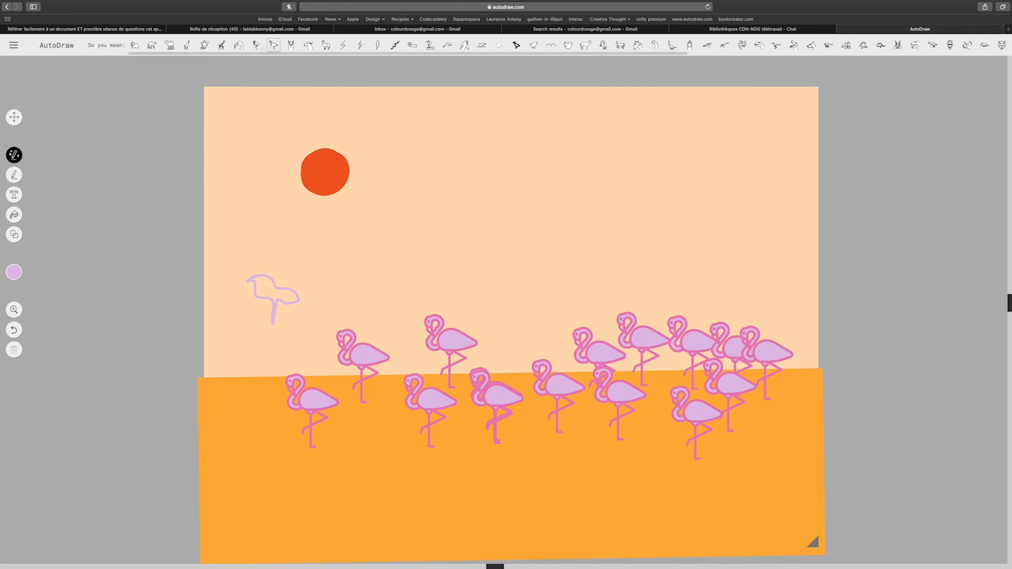
left_click(273, 46)
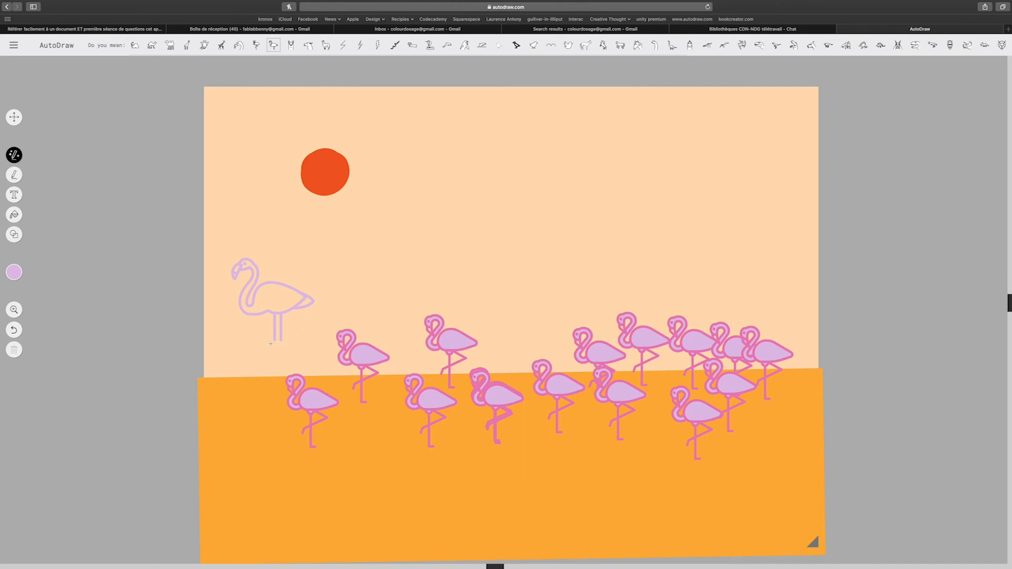
key("super+z")
key("super+z")
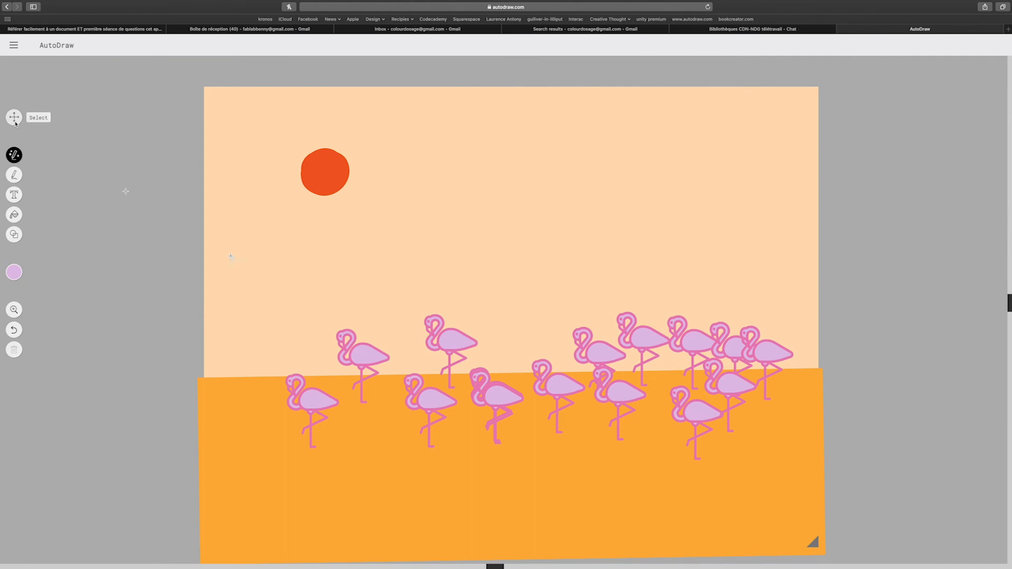
Enlarge the leftmost flamingo to more than twice its size and move it into the lower-left foreground of the canvas
left_click(15, 118)
left_click(327, 400)
left_click_drag(287, 375, 244, 339)
left_click_drag(340, 364, 306, 444)
scroll(432, 402, "right", 1)
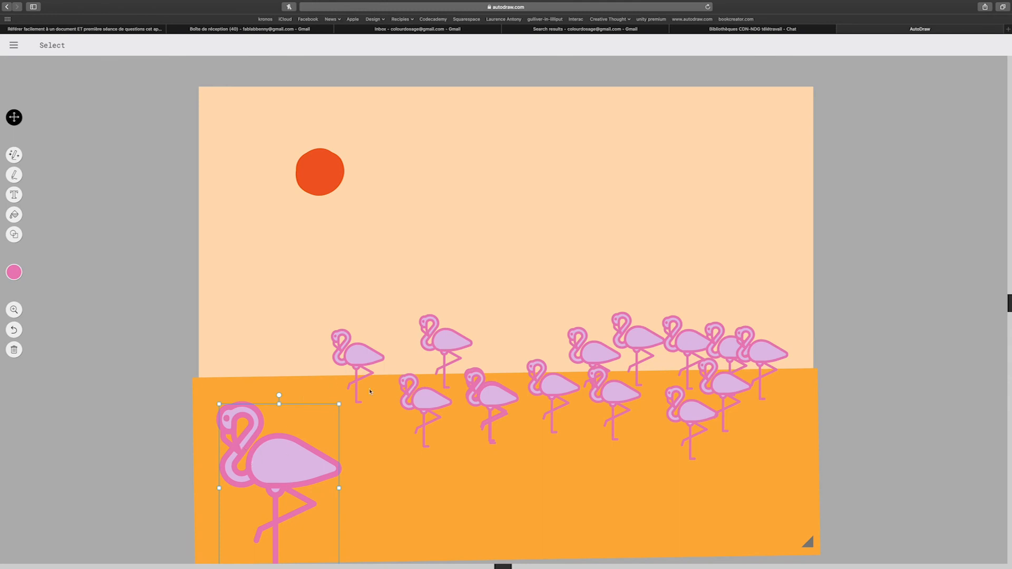
Shrink two of the central flamingos to about half size and place them side by side on the horizon
left_click(436, 357)
left_click(423, 334)
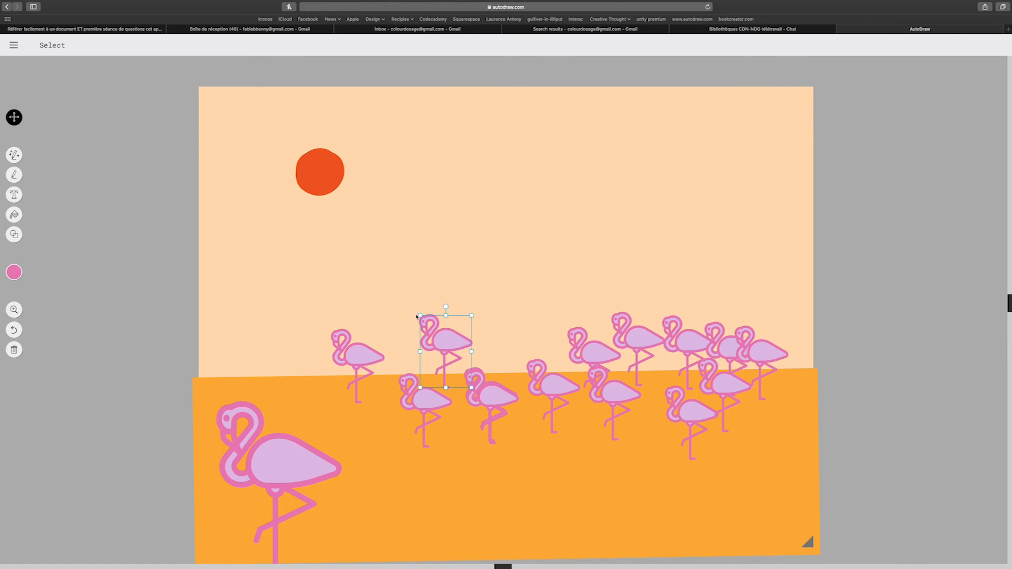
left_click_drag(422, 316, 432, 333)
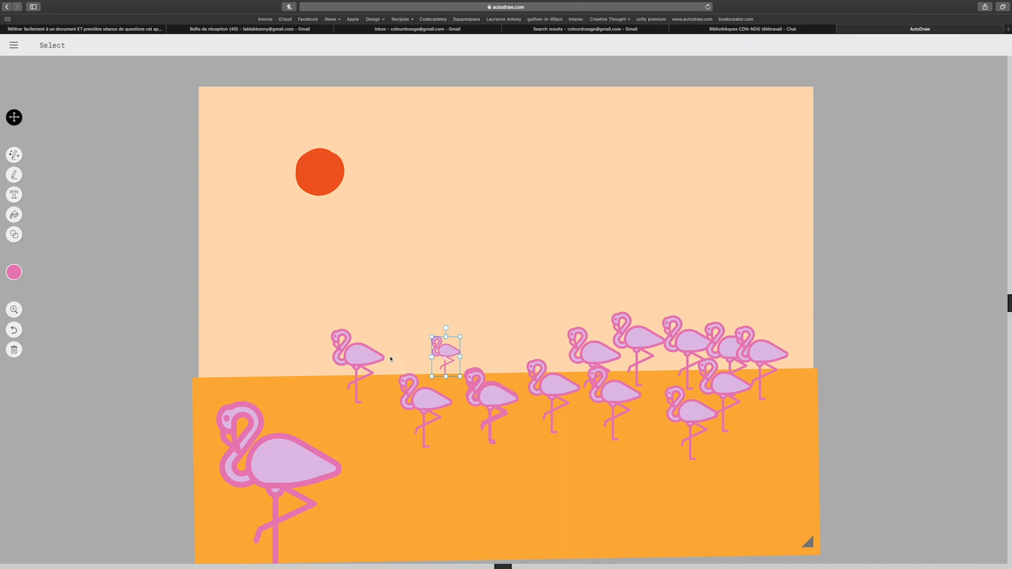
left_click(373, 361)
left_click_drag(434, 401, 500, 352)
left_click_drag(476, 318, 499, 355)
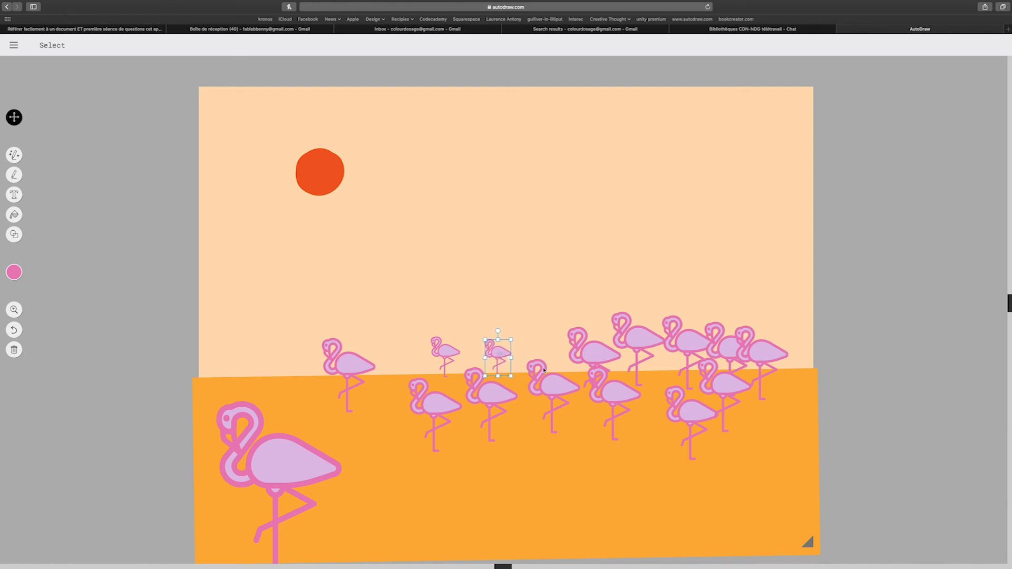
Move a central flamingo down, enlarge it to about four times its size, and place it among the flock at the right
left_click_drag(506, 399, 521, 446)
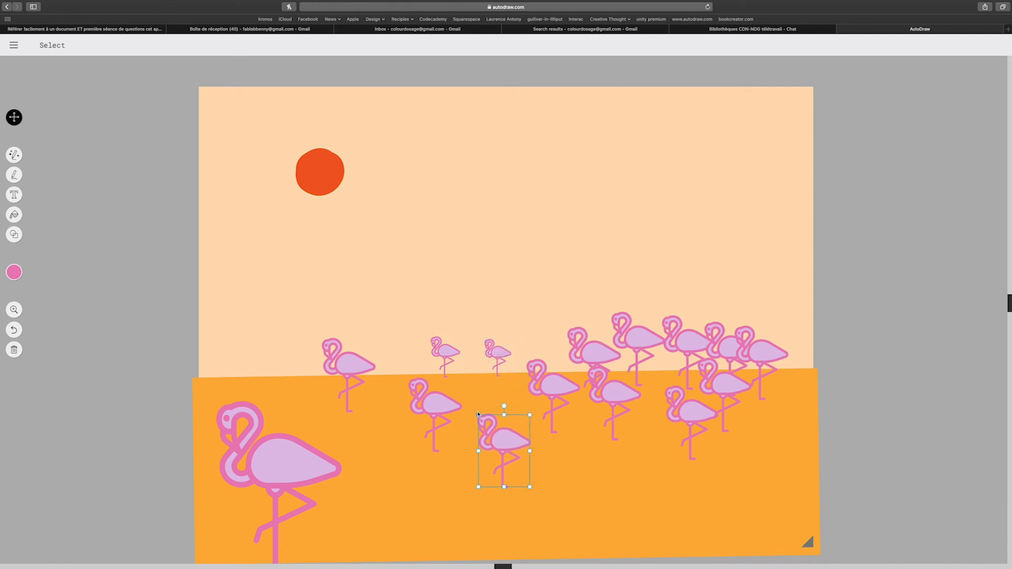
left_click_drag(477, 414, 383, 306)
left_click_drag(539, 420, 726, 385)
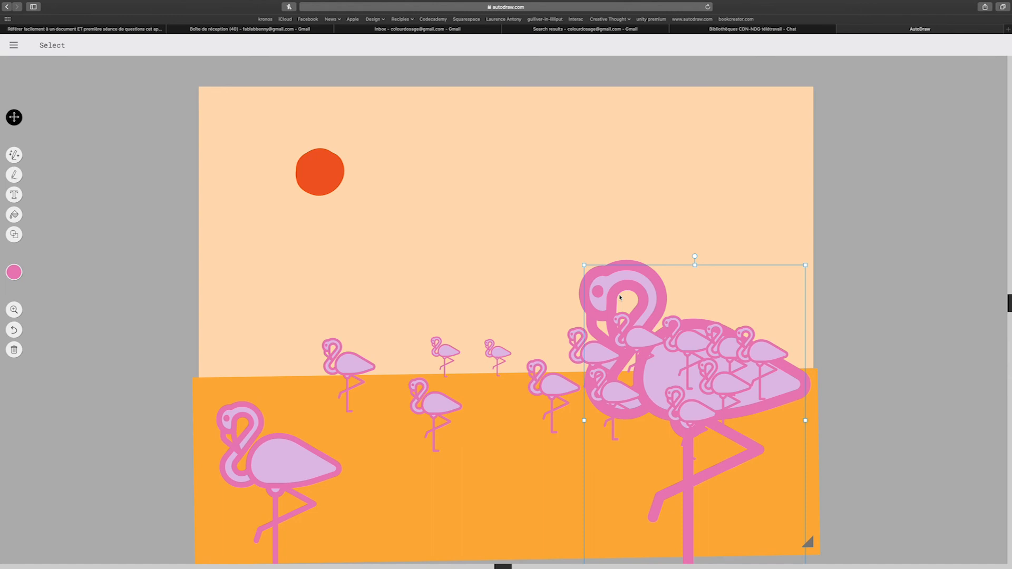
Bring the giant flamingo in front of the flock and move it into the lower-right corner of the canvas
key("super+shift+Up")
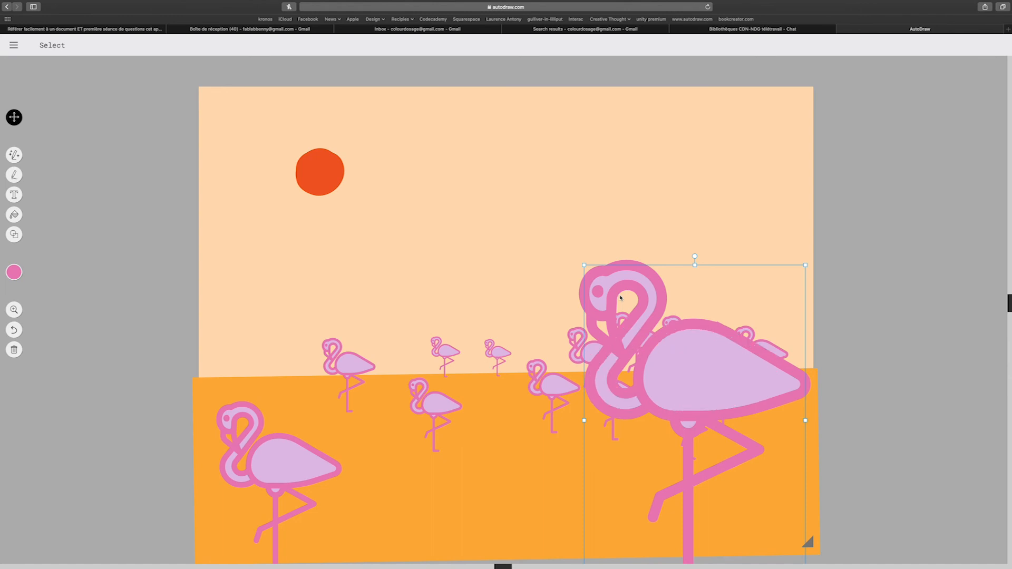
left_click_drag(687, 329, 718, 426)
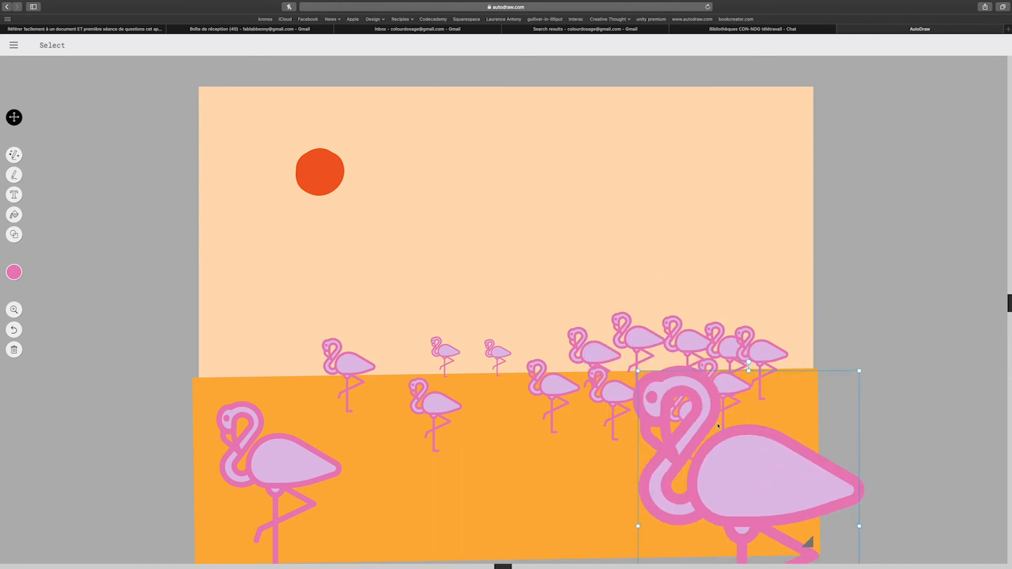
Try filling the flamingo in the left-centre of the ground with lilac, and undo the fill
left_click(14, 215)
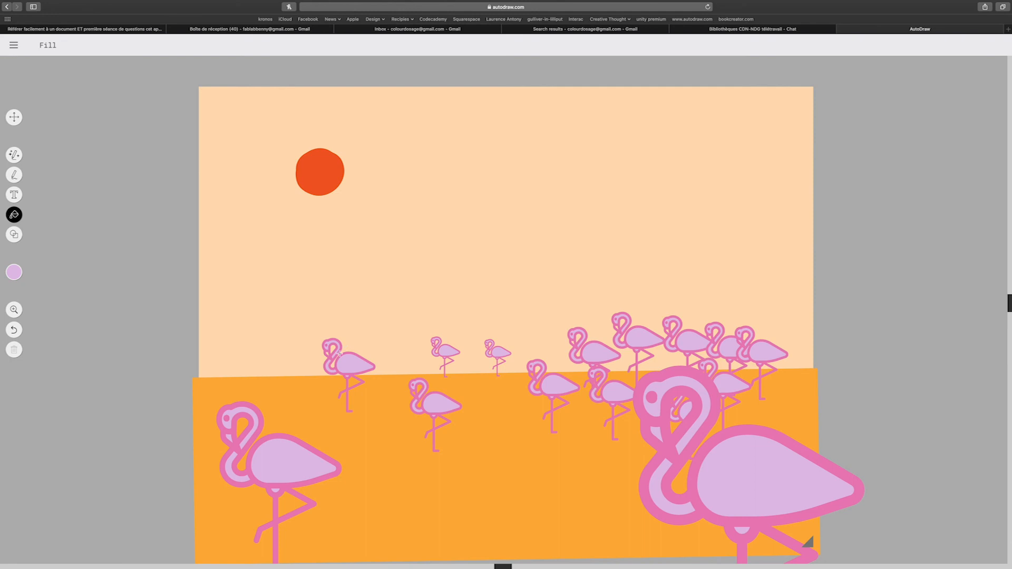
left_click(416, 394)
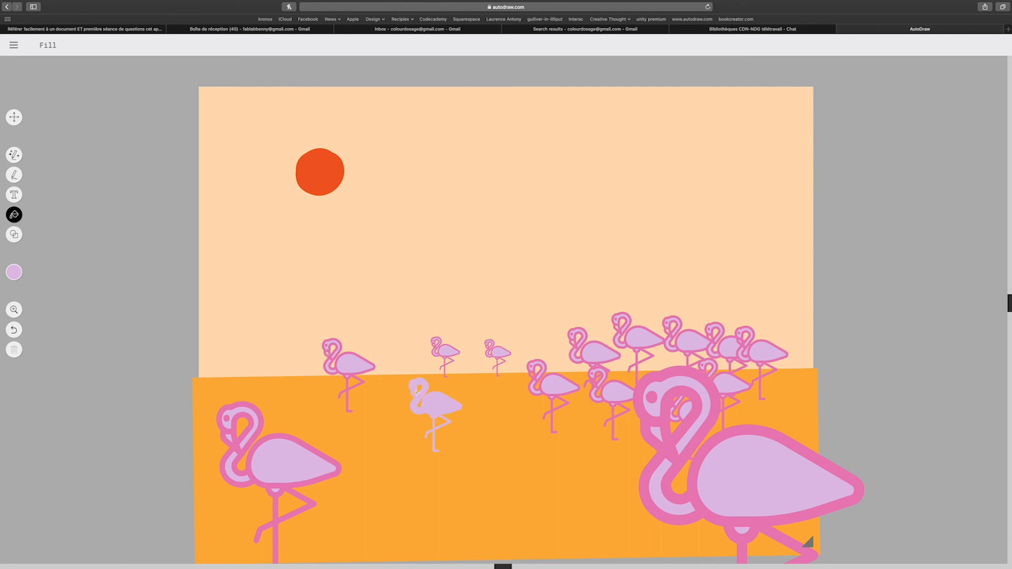
key("super+z")
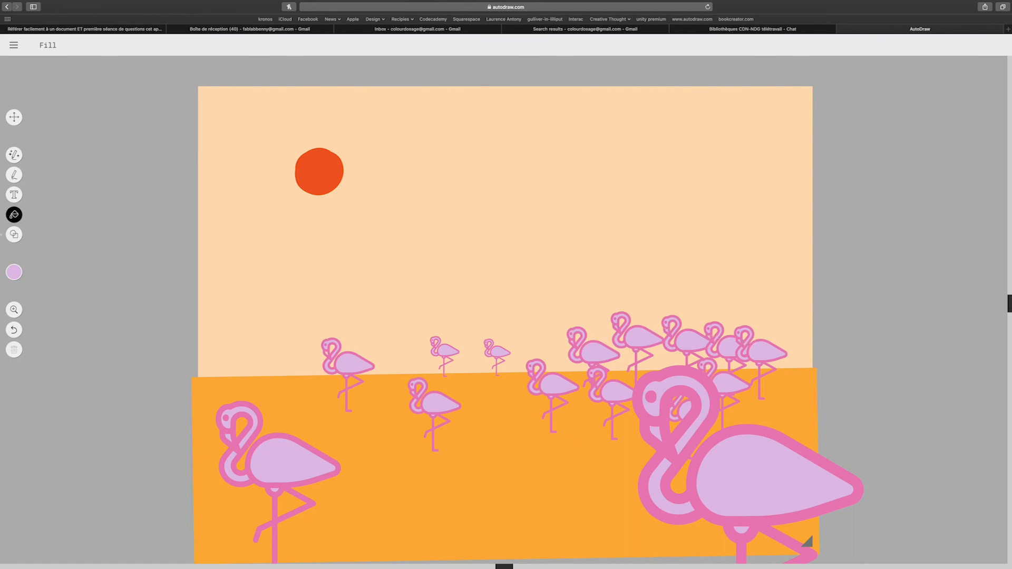
Lower the giant flamingo slightly, then enlarge a flamingo from its left side and place it in the centre foreground
left_click(14, 117)
left_click_drag(740, 434, 746, 456)
left_click_drag(593, 401, 536, 435)
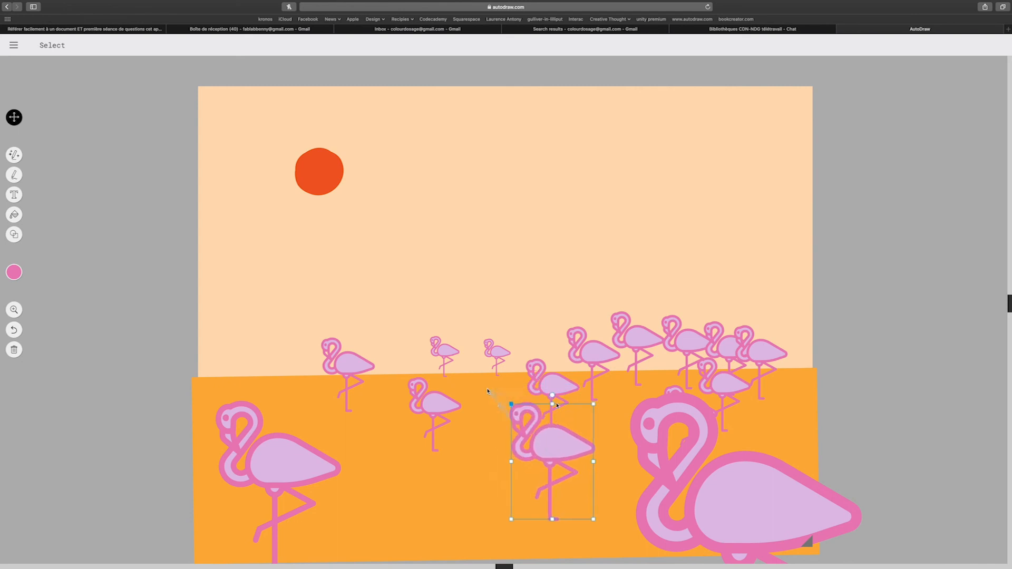
Shrink two right-of-centre flamingos to tiny figures on the horizon and place a third, moderately reduced one between them
left_click(589, 361)
left_click_drag(567, 328, 588, 354)
left_click_drag(611, 315, 635, 365)
left_click(635, 350)
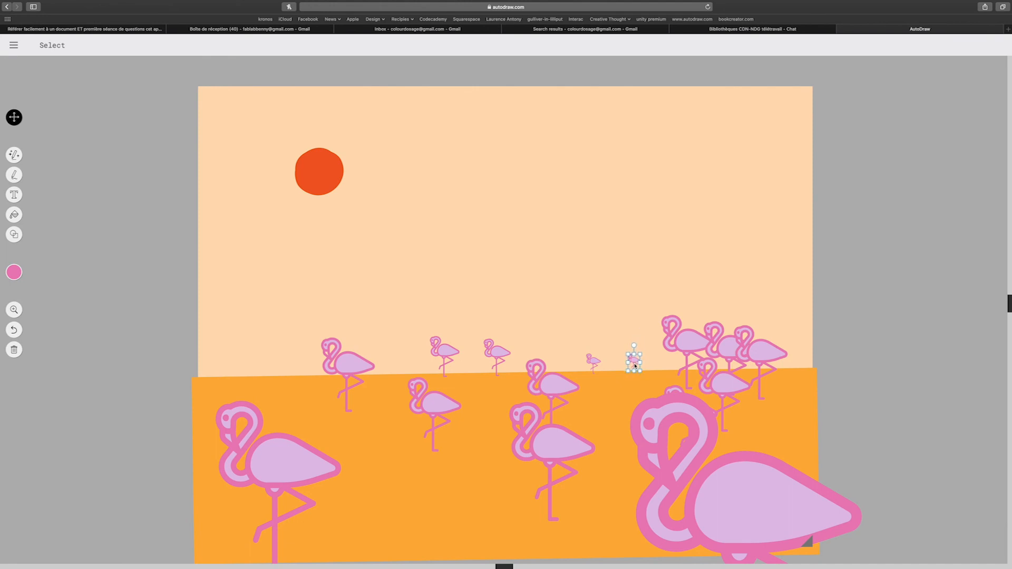
left_click(671, 326)
left_click_drag(671, 327, 610, 360)
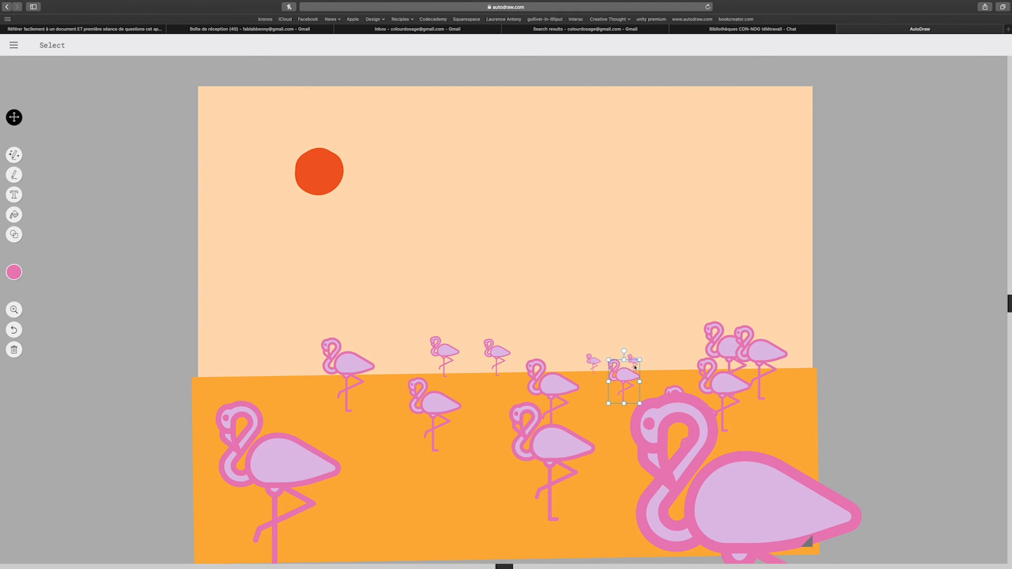
Move one right-hand flamingo down onto the ground near the canvas edge and shrink the rightmost one to a tiny figure on the horizon
left_click_drag(735, 346, 791, 418)
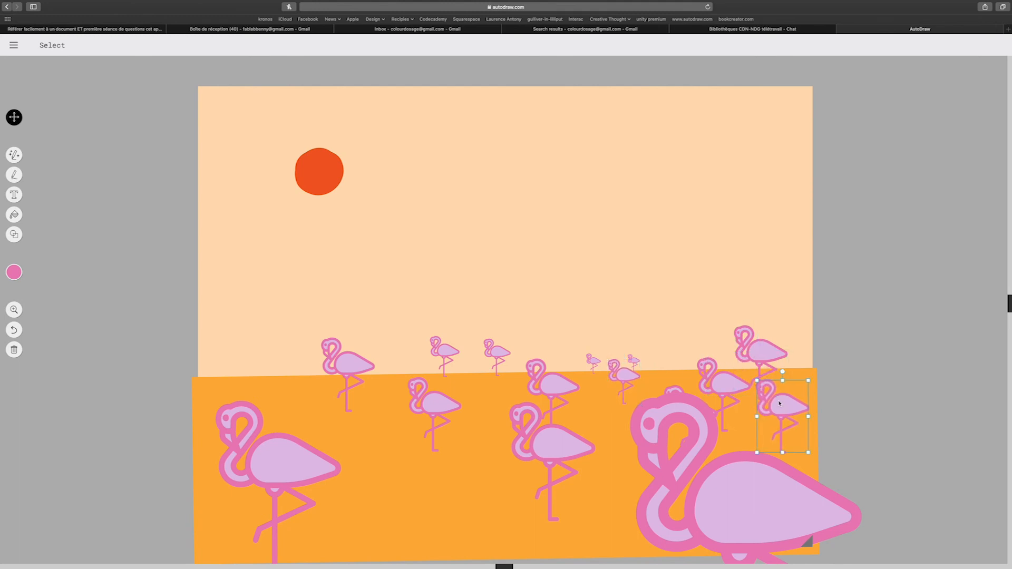
mouse_move(776, 356)
left_mouse_down()
mouse_move(791, 348)
mouse_move(774, 328)
mouse_move(790, 363)
left_mouse_up()
Move the left foreground flamingo toward the centre and paint a lilac pool over the lower-left ground with a thick brush
left_click_drag(273, 451, 420, 463)
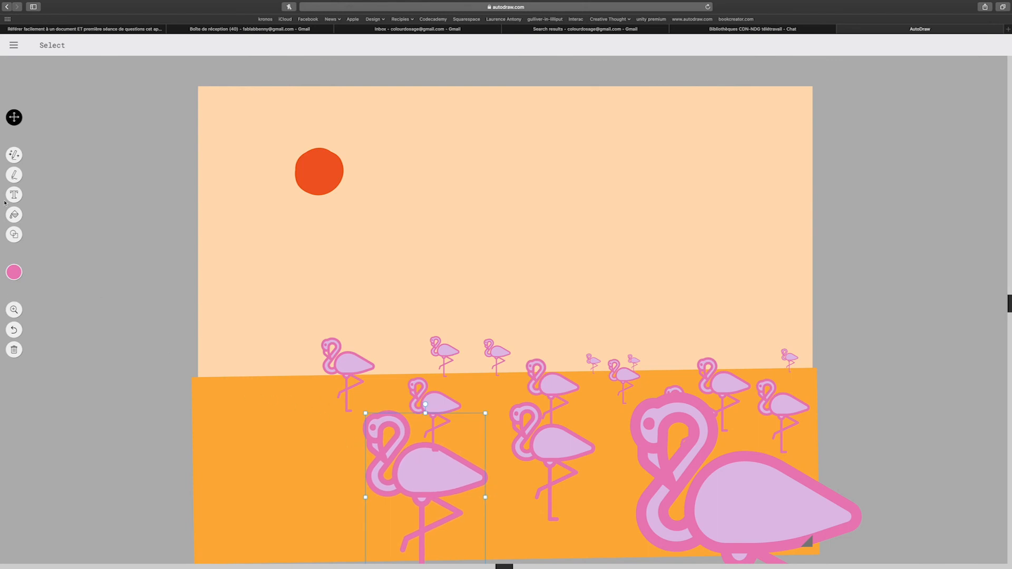
left_click(14, 271)
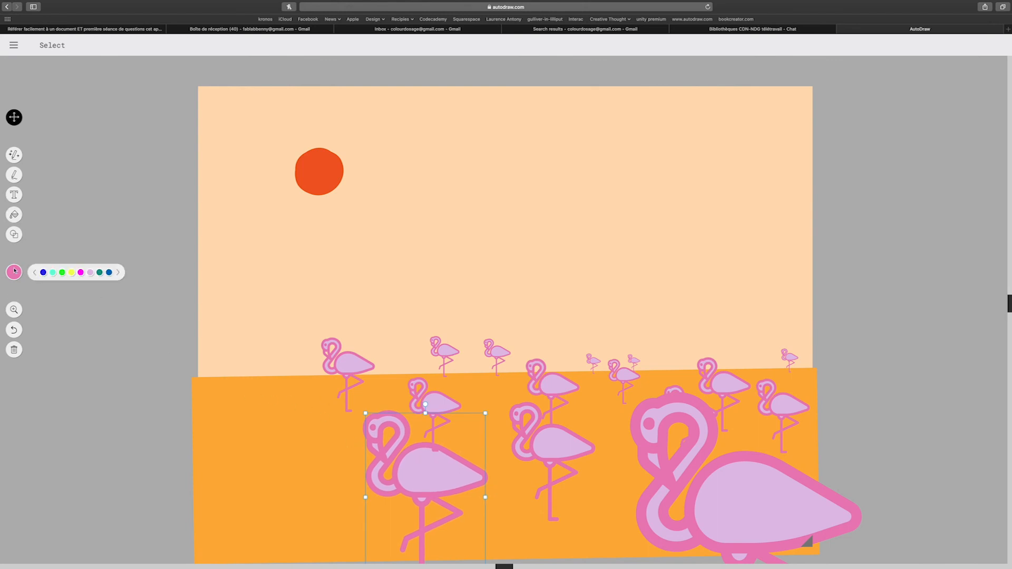
left_click(89, 273)
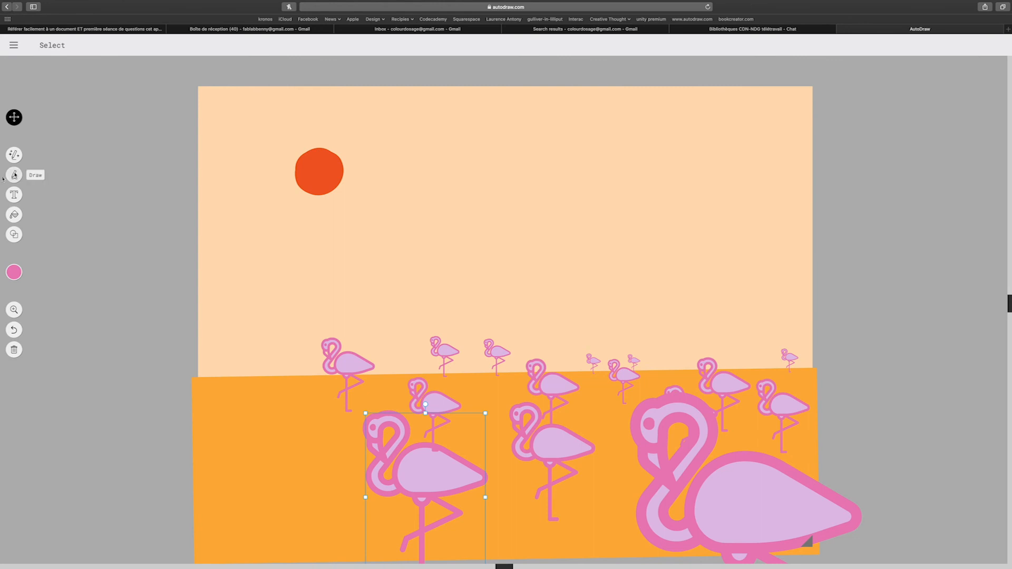
left_click(14, 174)
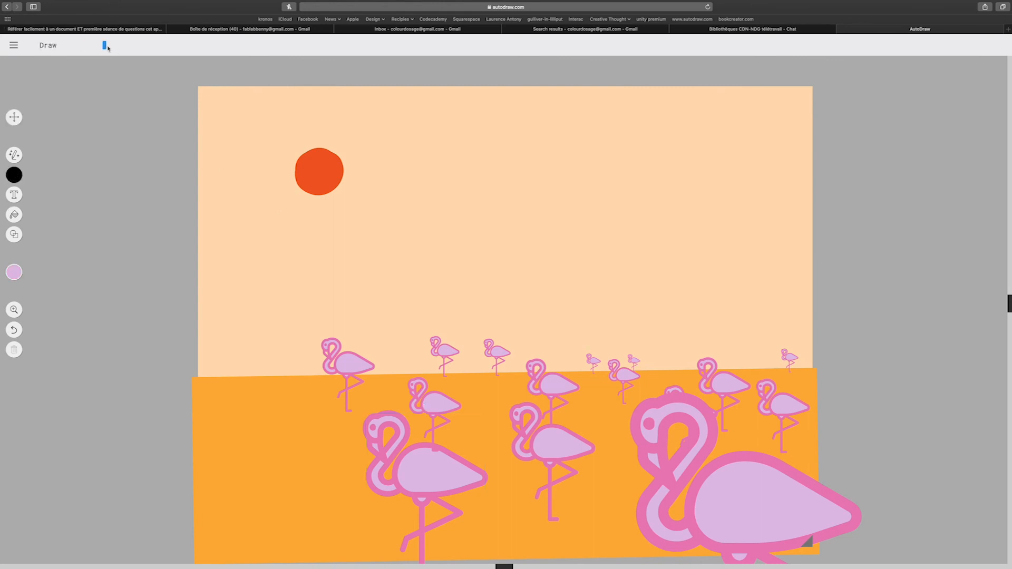
mouse_move(259, 426)
left_mouse_down()
mouse_move(203, 420)
mouse_move(212, 405)
mouse_move(260, 397)
mouse_move(251, 386)
mouse_move(202, 385)
mouse_move(311, 381)
mouse_move(257, 394)
mouse_move(183, 392)
mouse_move(188, 381)
mouse_move(213, 415)
mouse_move(275, 410)
mouse_move(179, 412)
mouse_move(338, 410)
mouse_move(230, 409)
mouse_move(360, 426)
mouse_move(178, 430)
mouse_move(297, 435)
mouse_move(340, 435)
mouse_move(8, 420)
mouse_move(435, 457)
mouse_move(262, 465)
mouse_move(243, 467)
mouse_move(288, 478)
mouse_move(219, 482)
mouse_move(271, 468)
mouse_move(204, 469)
mouse_move(206, 460)
mouse_move(410, 477)
mouse_move(188, 487)
left_mouse_up()
mouse_move(431, 492)
left_mouse_down()
mouse_move(173, 507)
mouse_move(461, 526)
mouse_move(344, 527)
mouse_move(476, 515)
mouse_move(318, 517)
mouse_move(486, 505)
mouse_move(234, 524)
mouse_move(451, 539)
mouse_move(465, 562)
mouse_move(499, 564)
mouse_move(140, 543)
mouse_move(260, 541)
mouse_move(222, 557)
left_mouse_up()
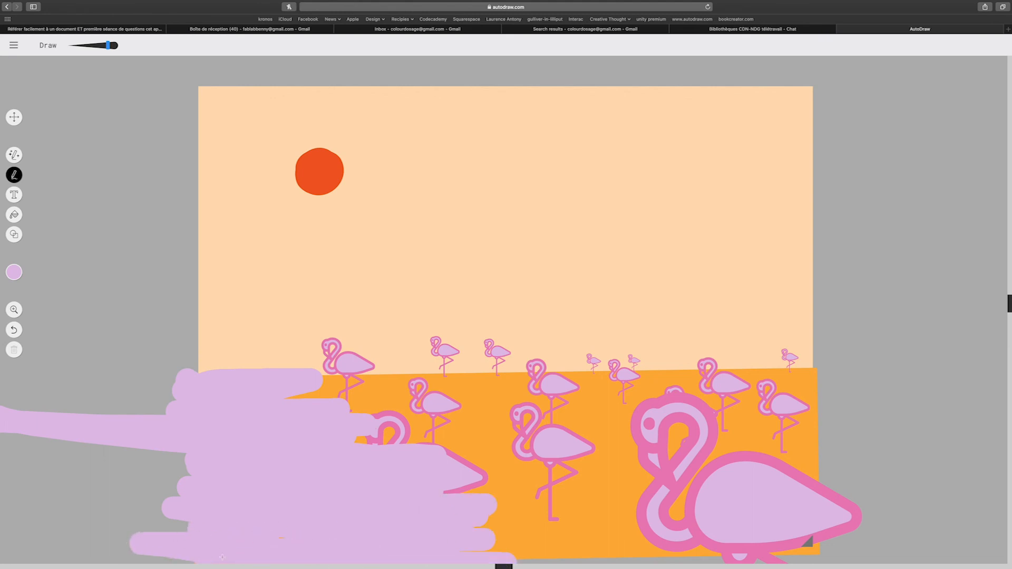
mouse_move(472, 535)
left_mouse_down()
mouse_move(512, 532)
mouse_move(439, 535)
mouse_move(509, 540)
mouse_move(440, 543)
mouse_move(642, 554)
left_mouse_up()
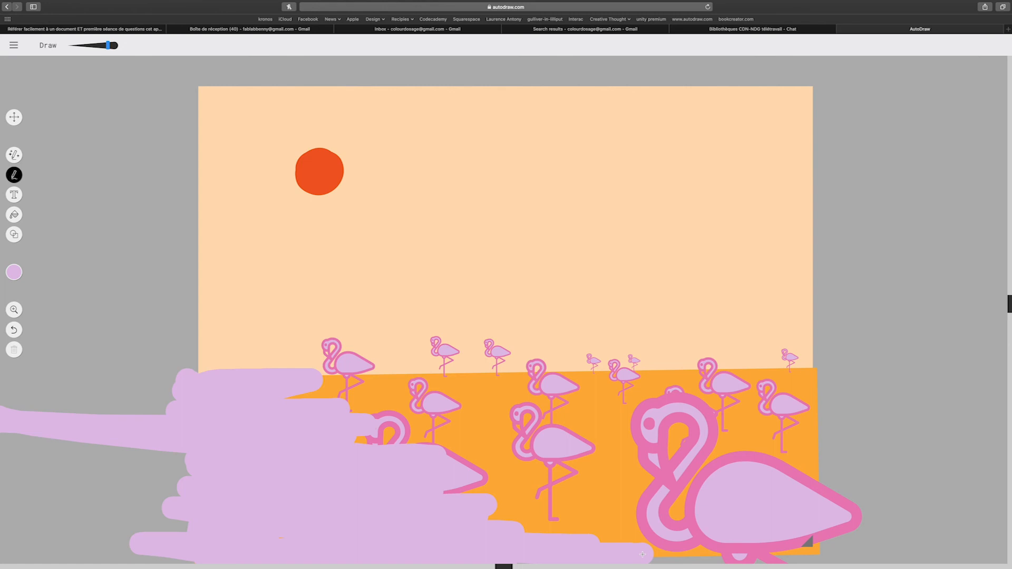
Layer the lilac pool behind the flamingos but in front of the orange ground, and shift it partly off the canvas's left edge
left_click(14, 118)
left_click(248, 374)
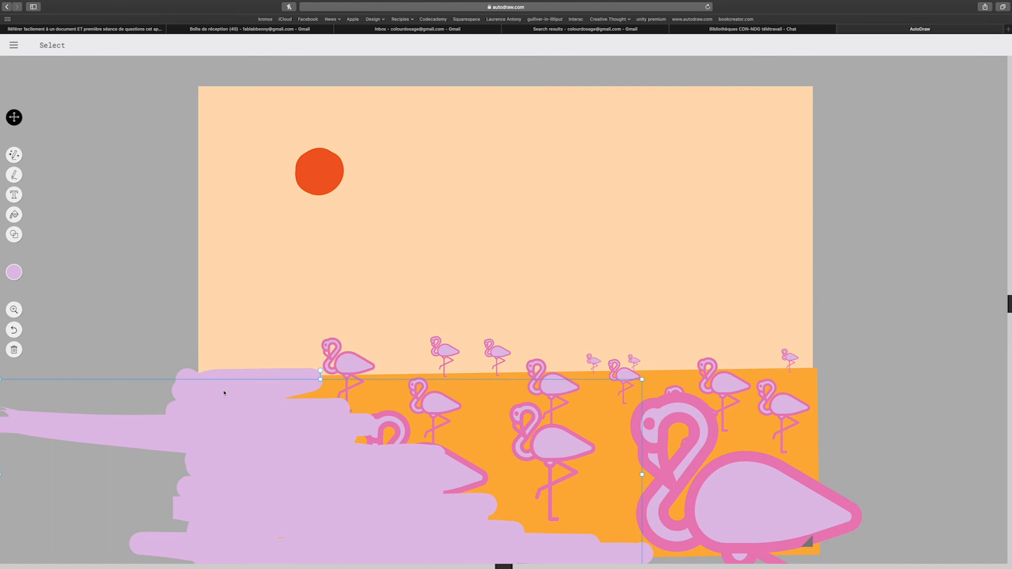
key("Delete")
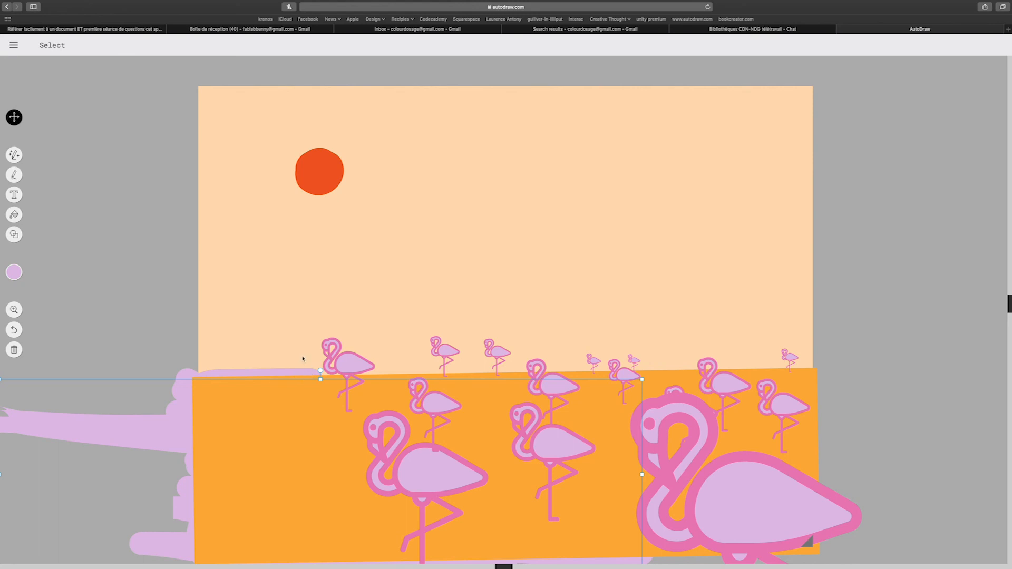
left_click(250, 394)
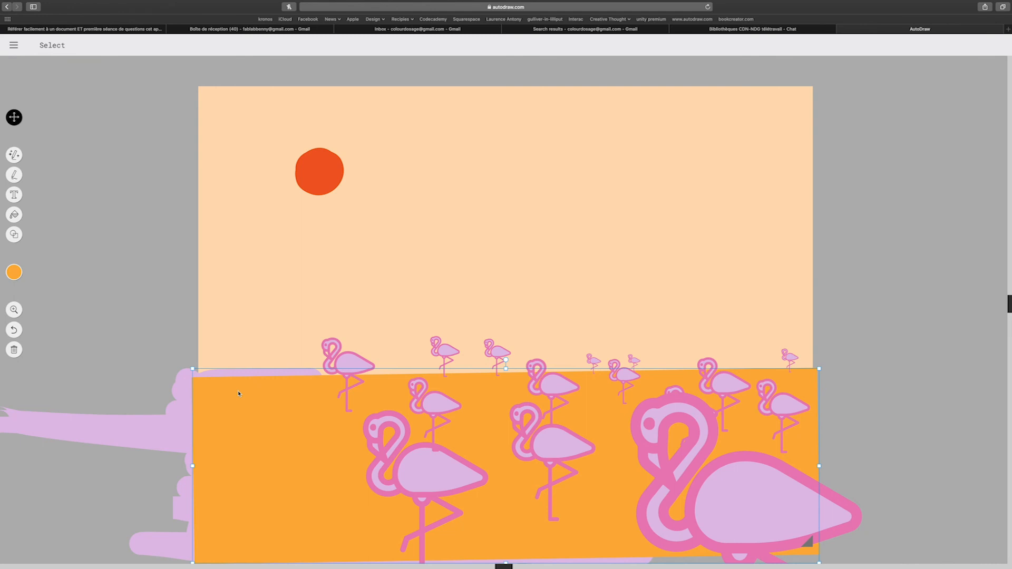
key("super+Down")
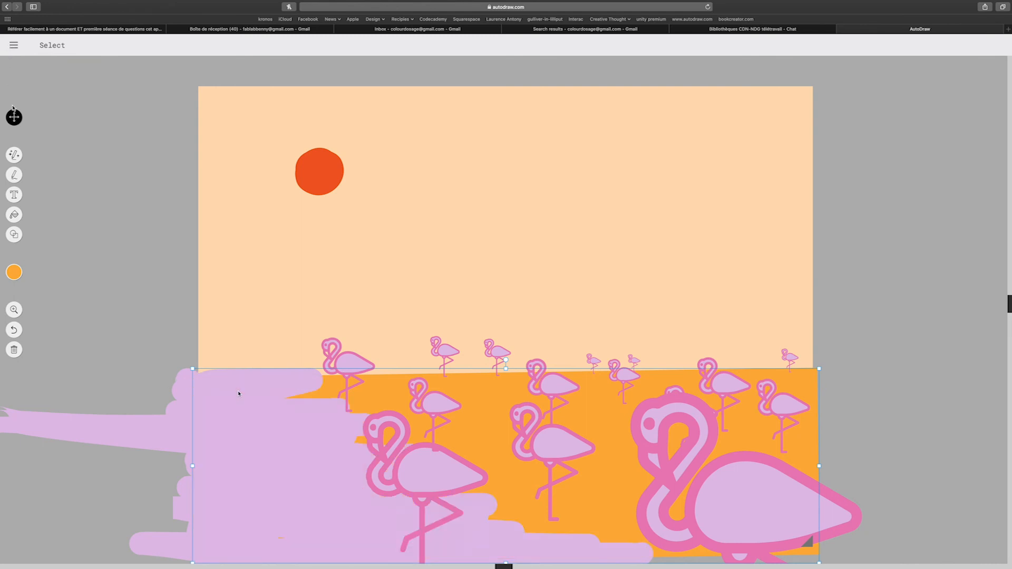
left_click_drag(181, 396, 111, 399)
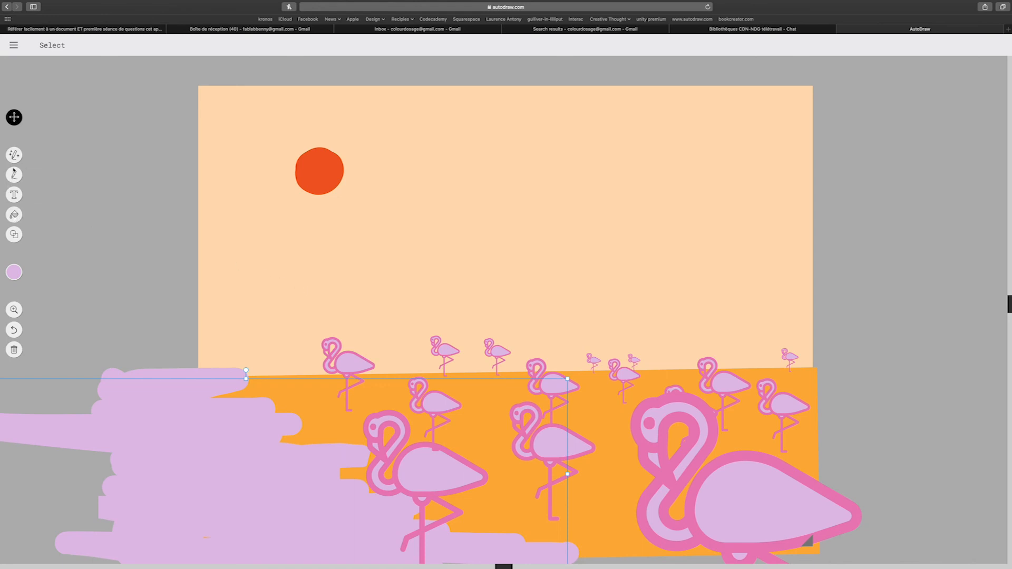
Sketch a mountain outline above the horizon with AutoDraw, compare the suggested drawings, and replace it with the single snow-capped peak
left_click(14, 155)
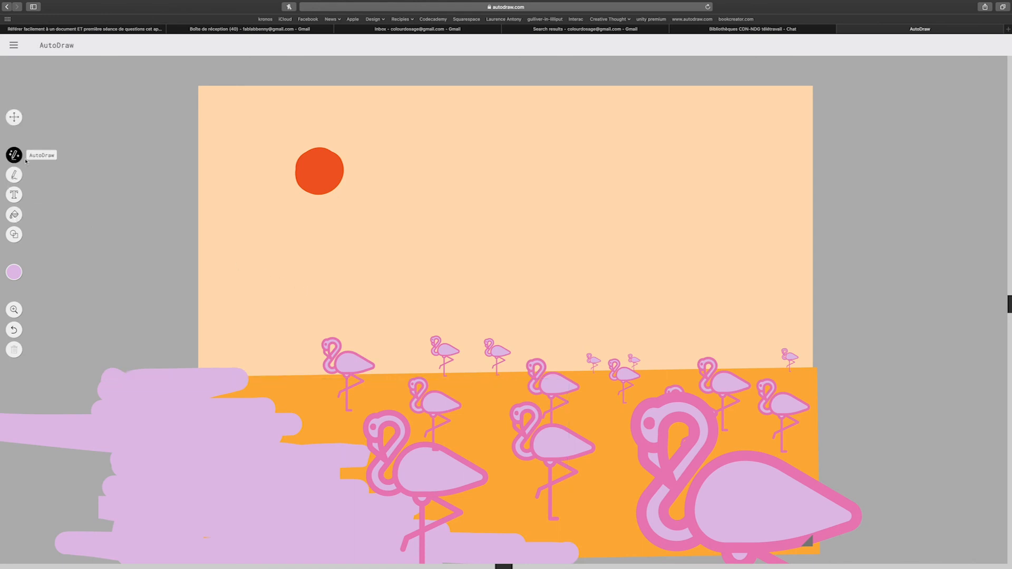
mouse_move(416, 372)
left_mouse_down()
mouse_move(604, 231)
mouse_move(647, 222)
mouse_move(712, 227)
mouse_move(844, 365)
left_mouse_up()
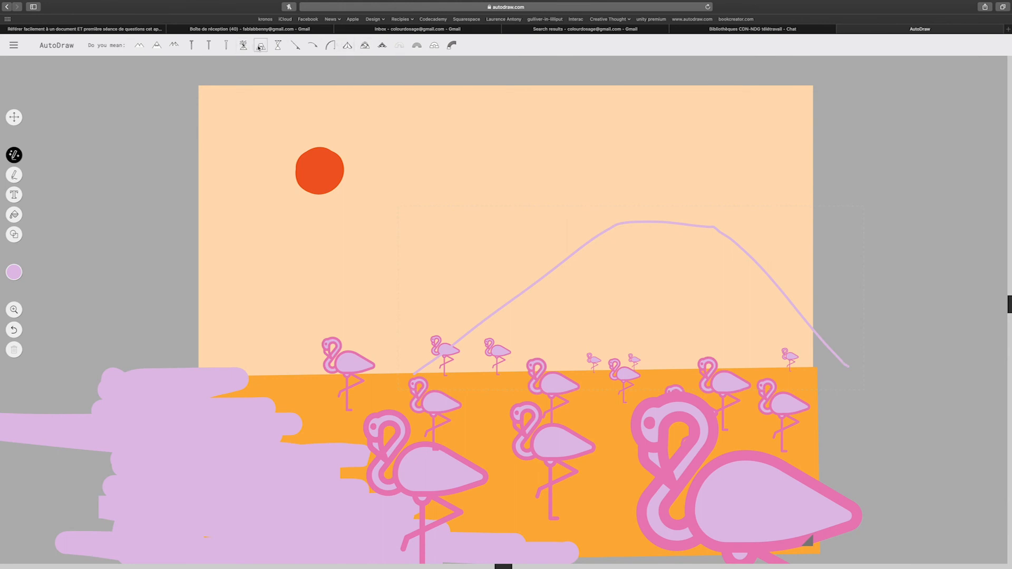
left_click(171, 48)
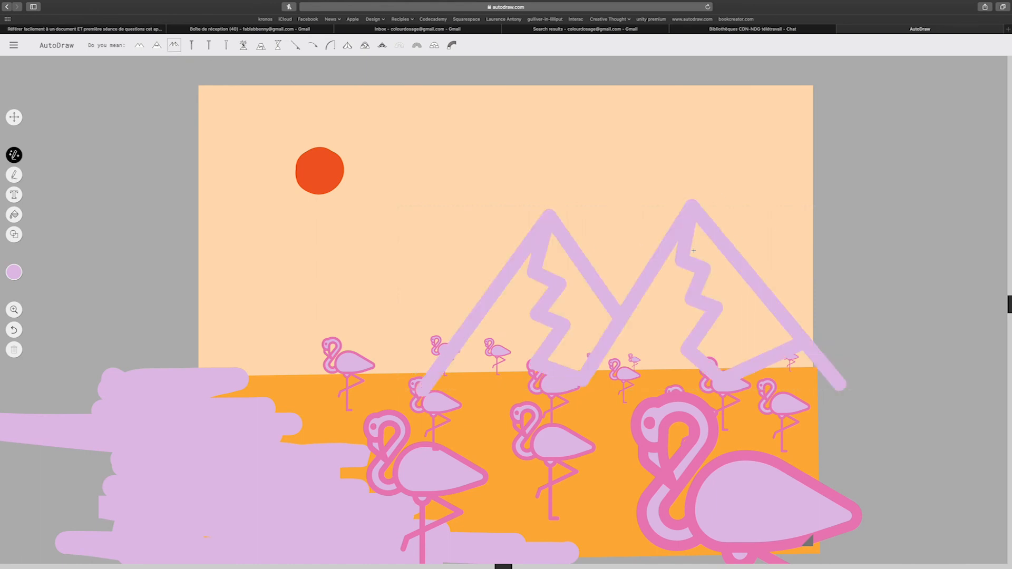
left_click(262, 47)
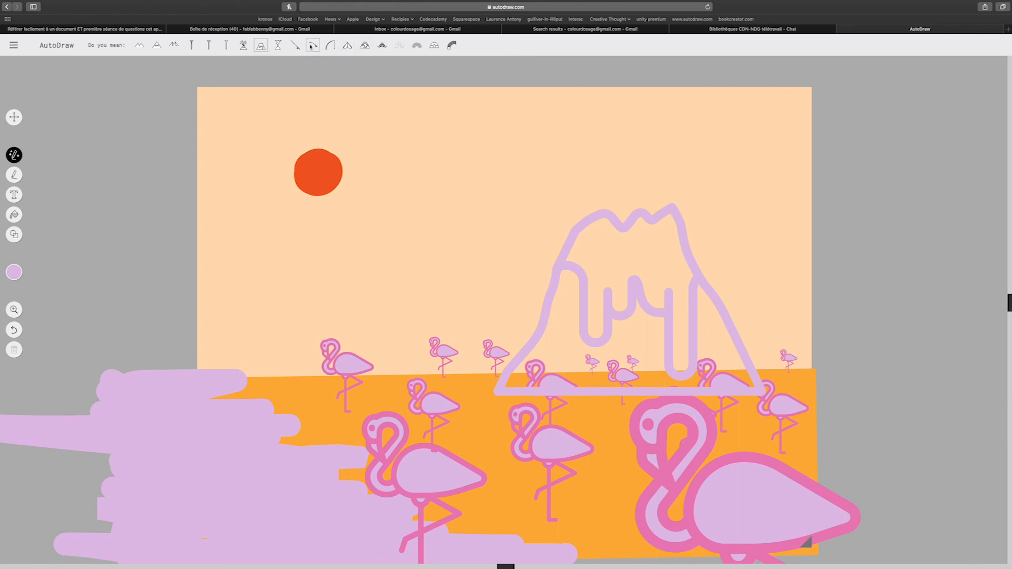
left_click(246, 46)
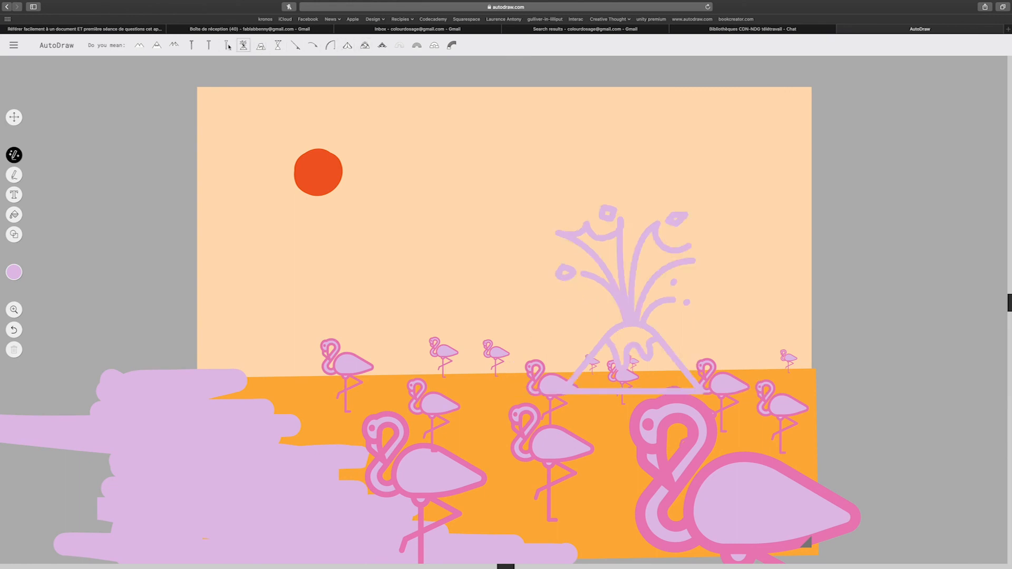
left_click(158, 46)
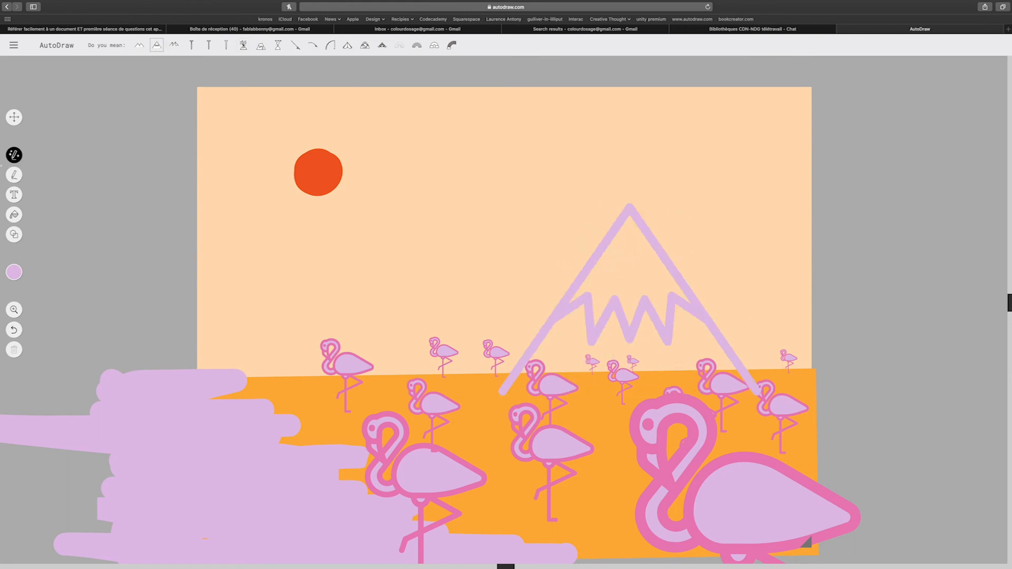
Move the mountain slightly up and toward the canvas centre, and recolour its outline dark blue
left_click(14, 117)
mouse_move(654, 270)
left_mouse_down()
mouse_move(669, 269)
mouse_move(642, 222)
mouse_move(635, 259)
left_mouse_up()
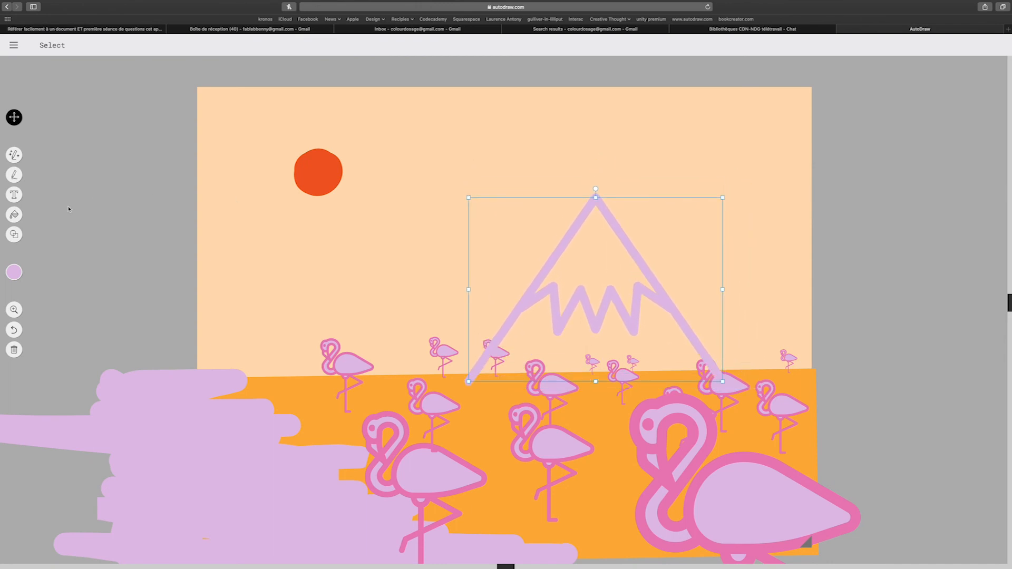
left_click(12, 270)
left_click(11, 271)
left_click(11, 271)
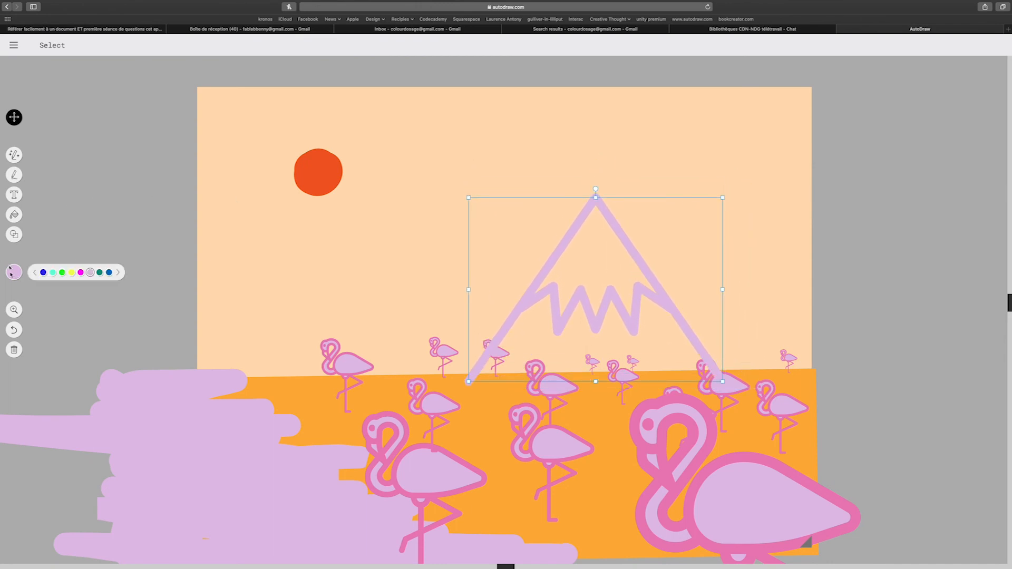
left_click(109, 273)
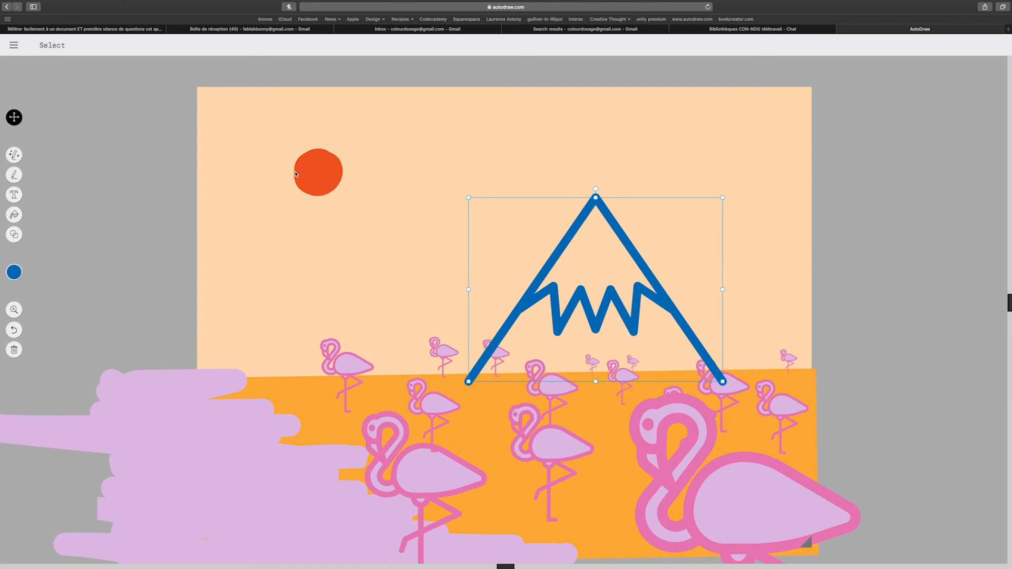
Fill the mountain's lower slopes, below the zigzag snow line, with a lighter blue
mouse_move(15, 272)
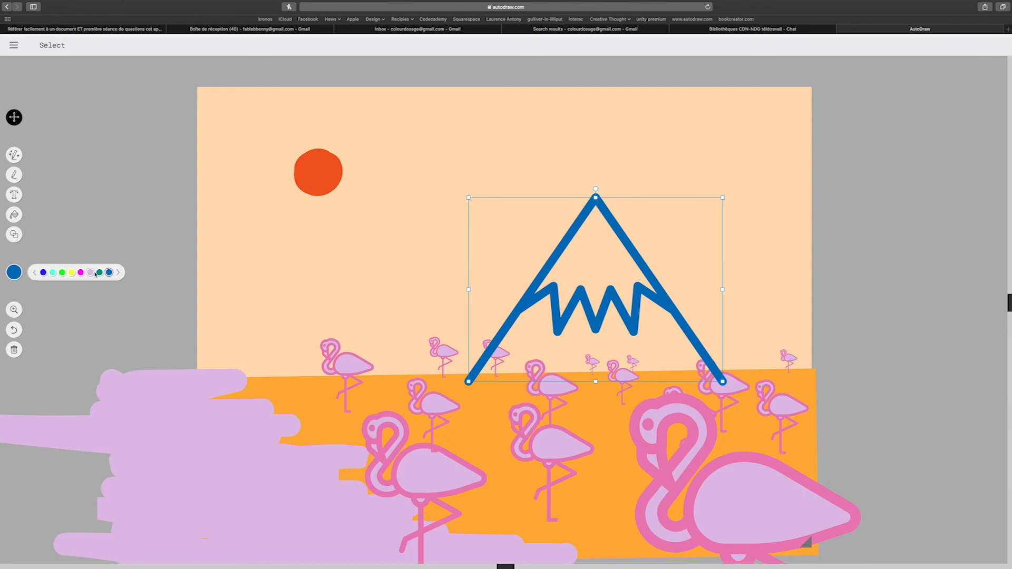
left_click(118, 273)
left_click(72, 273)
mouse_move(14, 272)
left_click(62, 272)
left_click(14, 215)
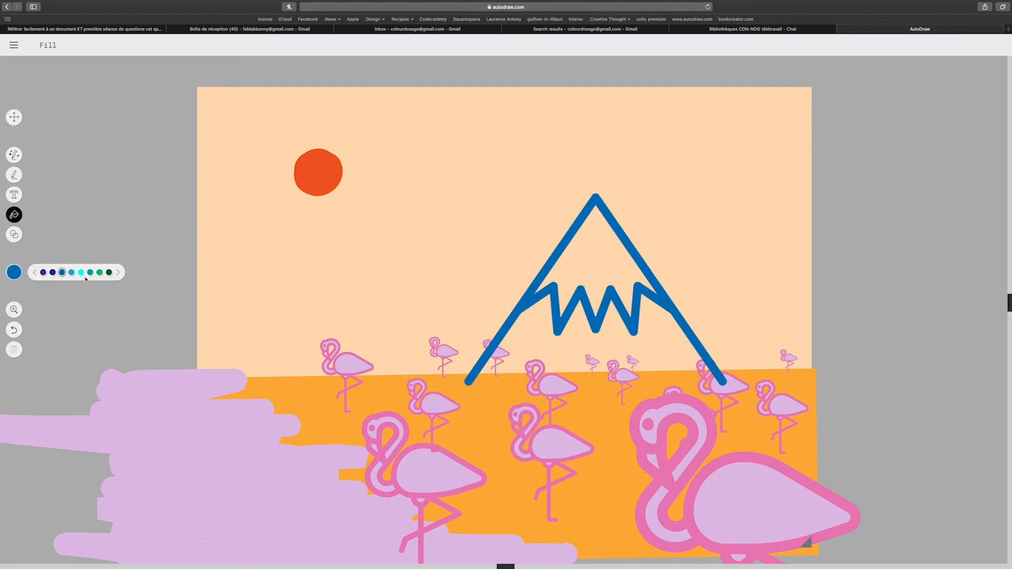
left_click(71, 273)
left_click(524, 308)
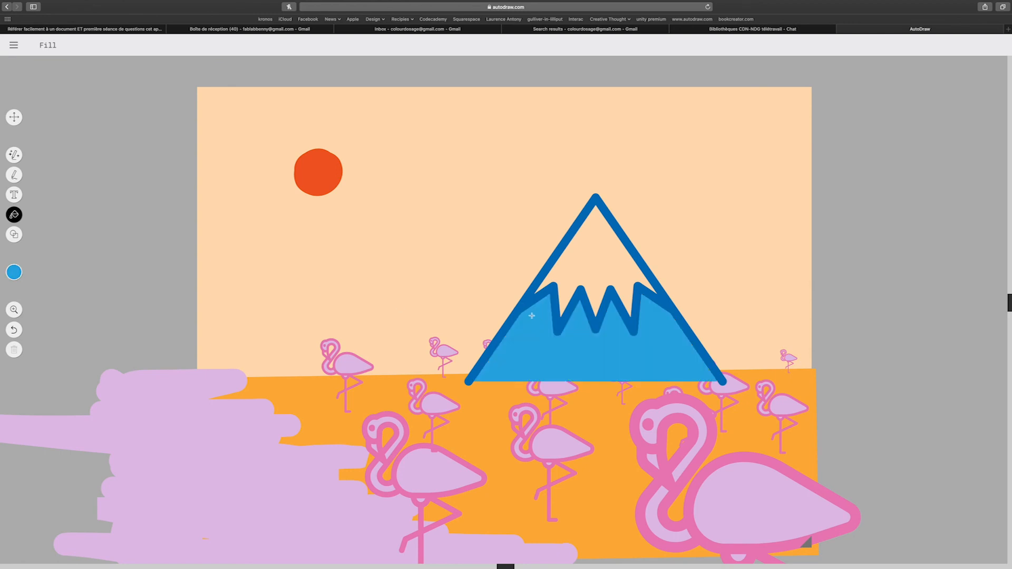
Fill the mountain's peak above the zigzag snow line with lilac
mouse_move(16, 272)
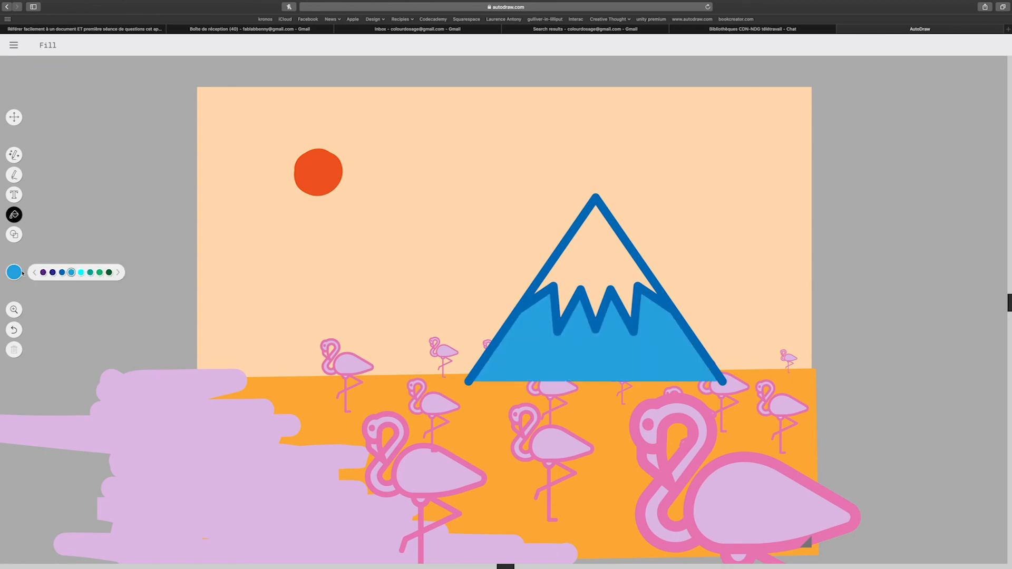
left_click(115, 274)
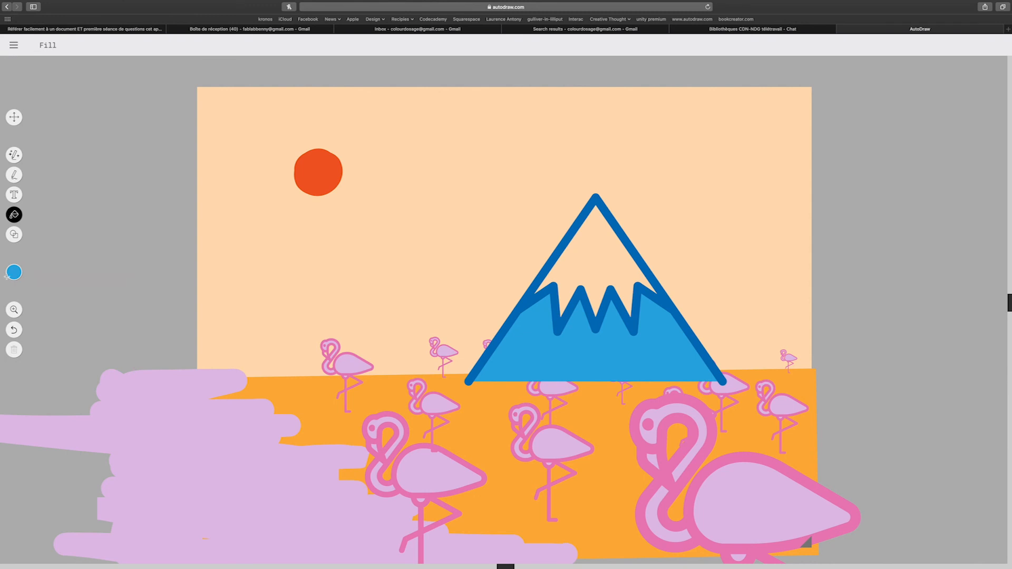
left_click(35, 273)
left_click(35, 273)
left_click(74, 273)
left_click(583, 265)
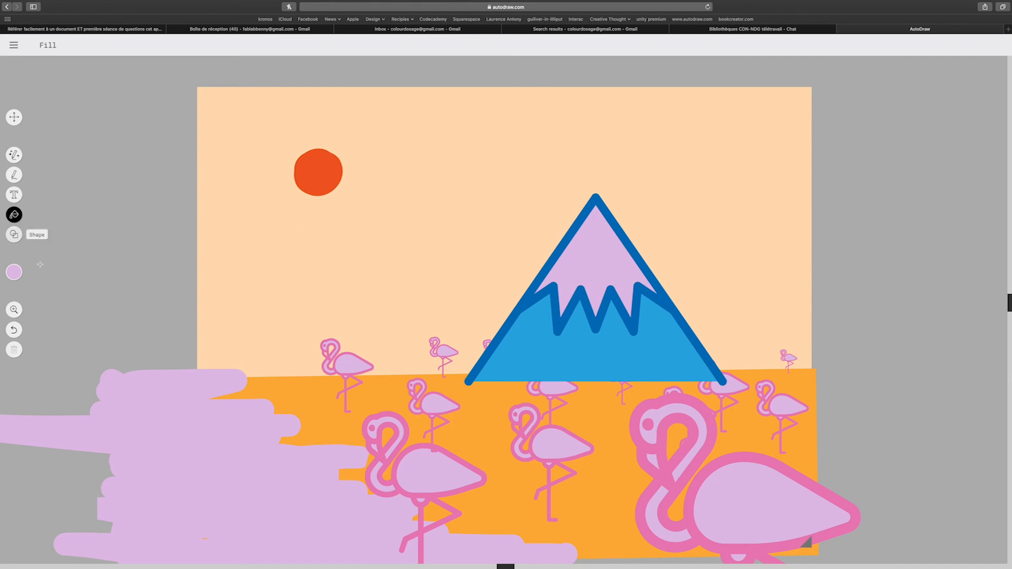
Fill the mountain's peak above the zigzag snow line with light grey
left_click(14, 272)
left_click(36, 274)
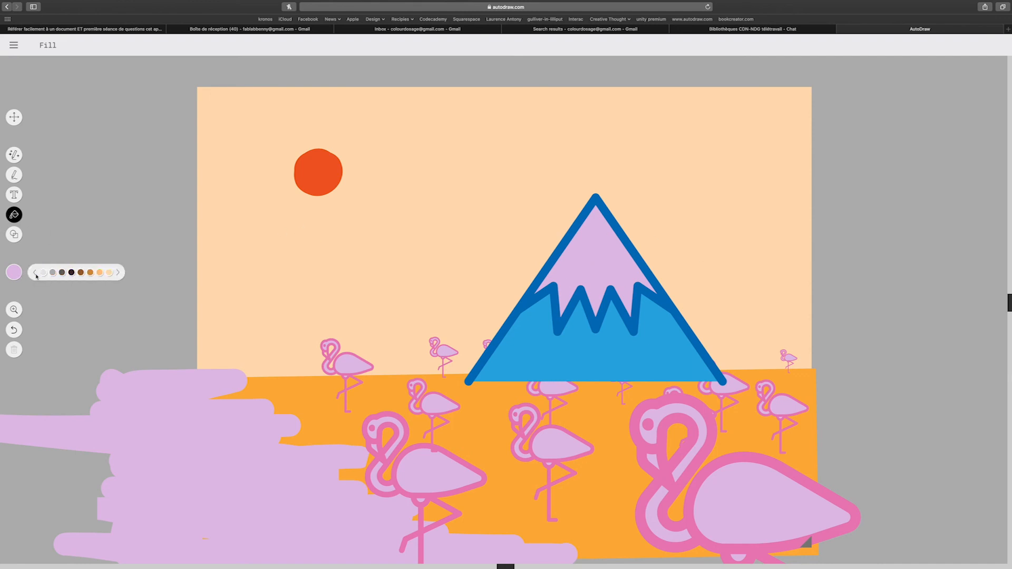
left_click(43, 273)
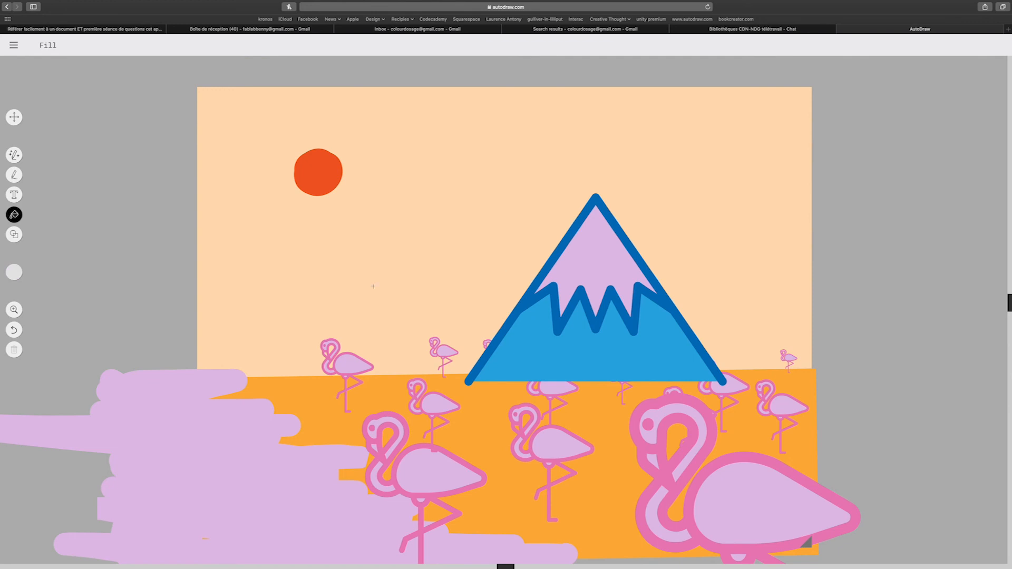
left_click(592, 262)
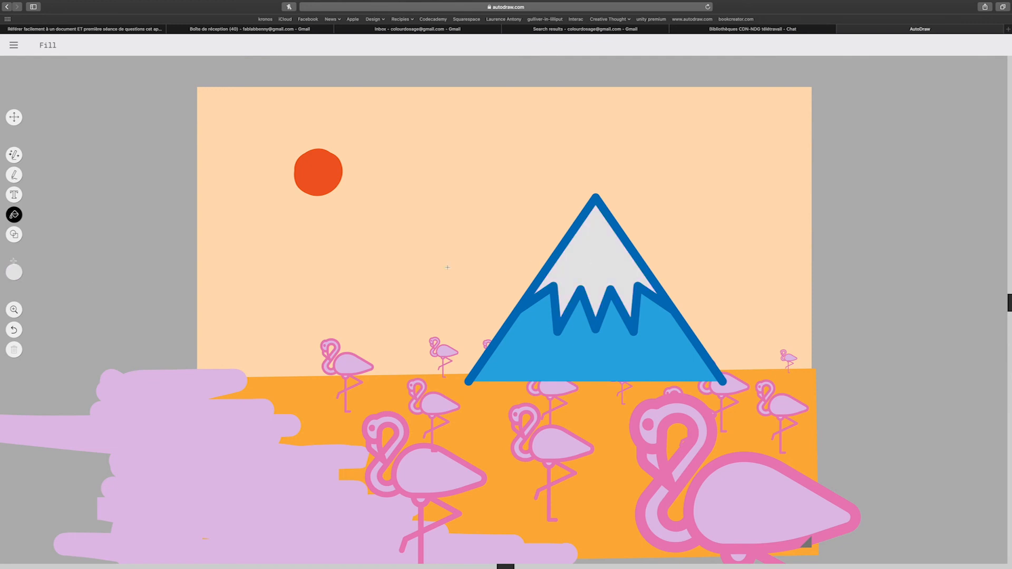
Send the mountain behind the flamingos and the orange ground
left_click(13, 117)
left_click(574, 300)
left_click(547, 240)
left_click(563, 298)
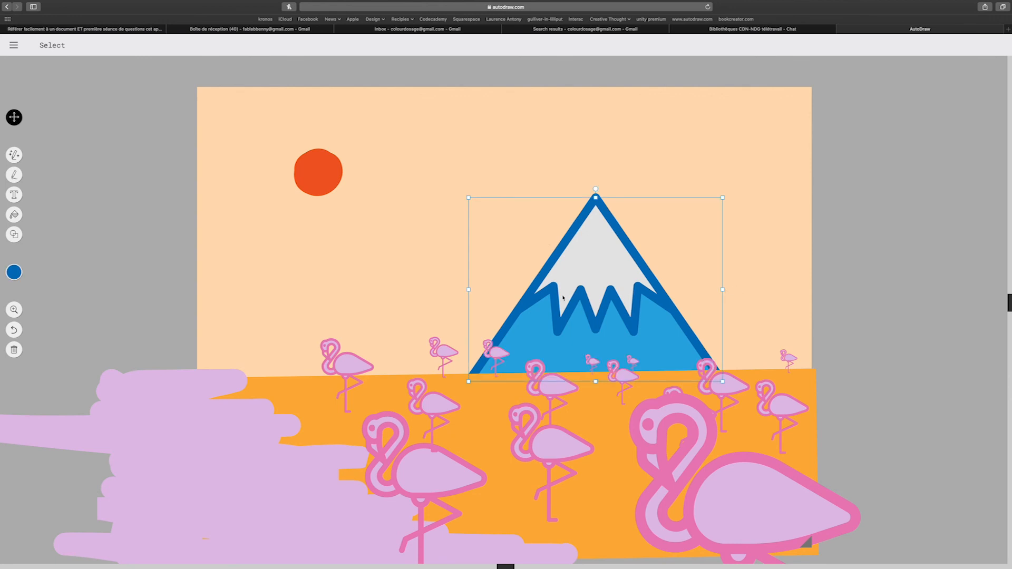
Stretch the mountain to about twice its width and shift it right, so its slope runs past the canvas's right edge
left_click_drag(723, 289, 865, 294)
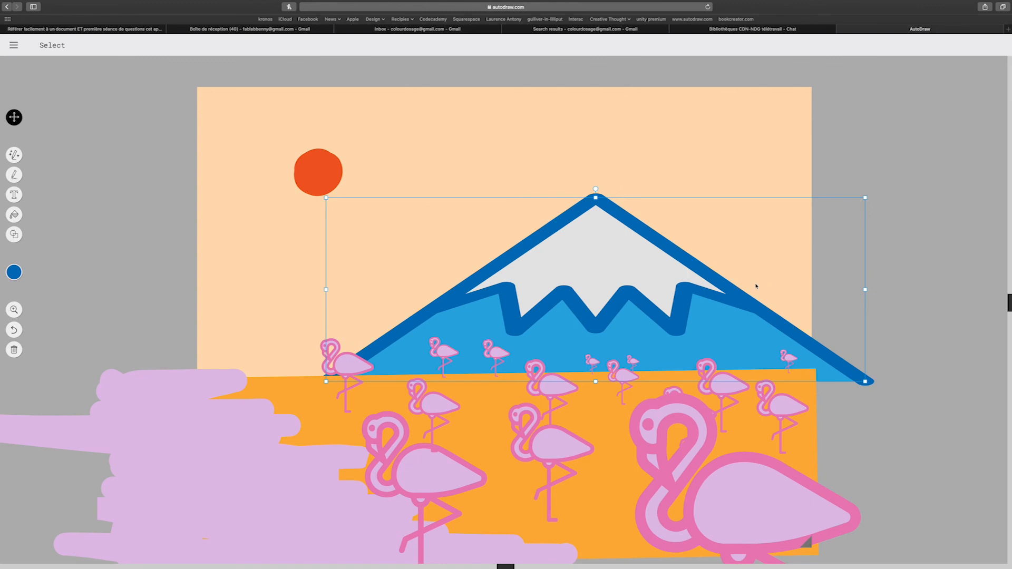
left_click_drag(755, 286, 875, 302)
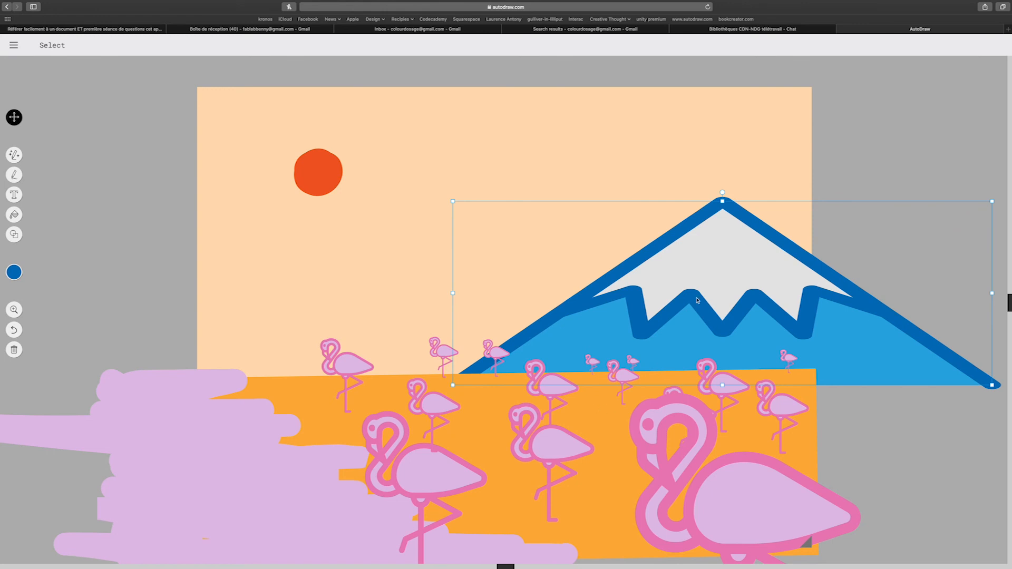
scroll(644, 380, "right", 1)
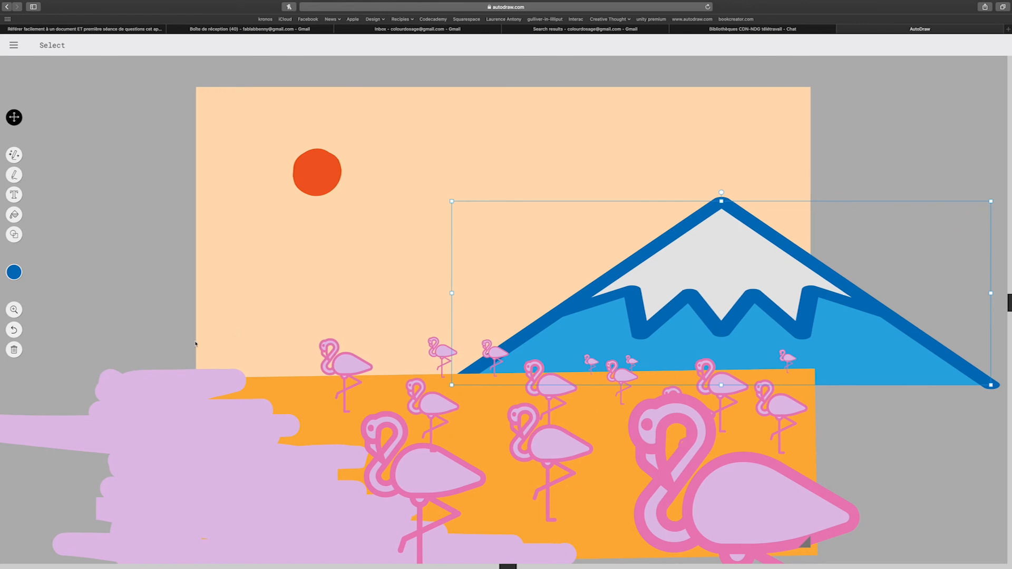
Sketch a light grey cloud with AutoDraw between the sun and the mountain, and replace it with the suggested cloud outline
left_click(14, 155)
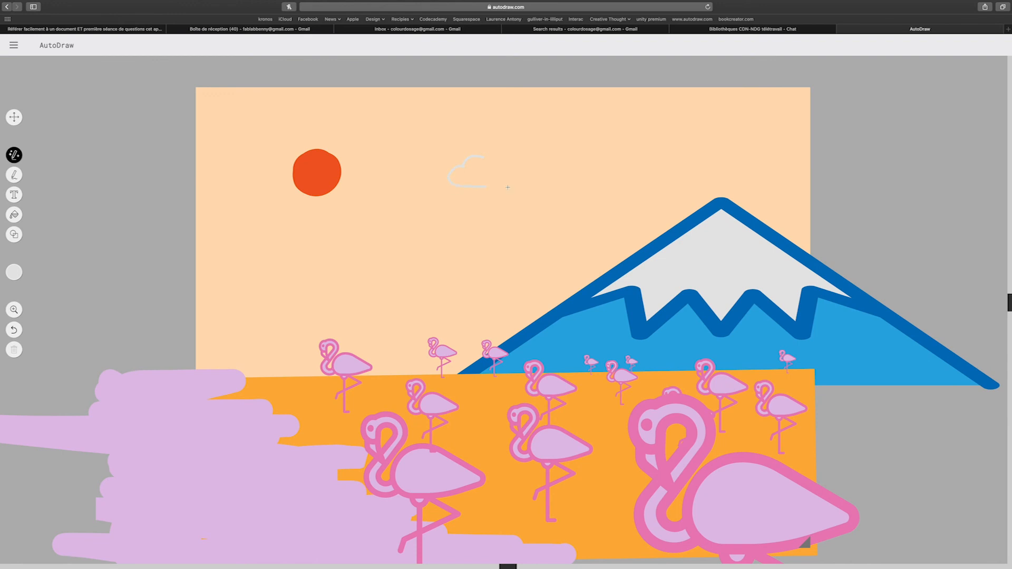
mouse_move(463, 166)
left_mouse_down()
mouse_move(535, 160)
mouse_move(518, 151)
left_mouse_up()
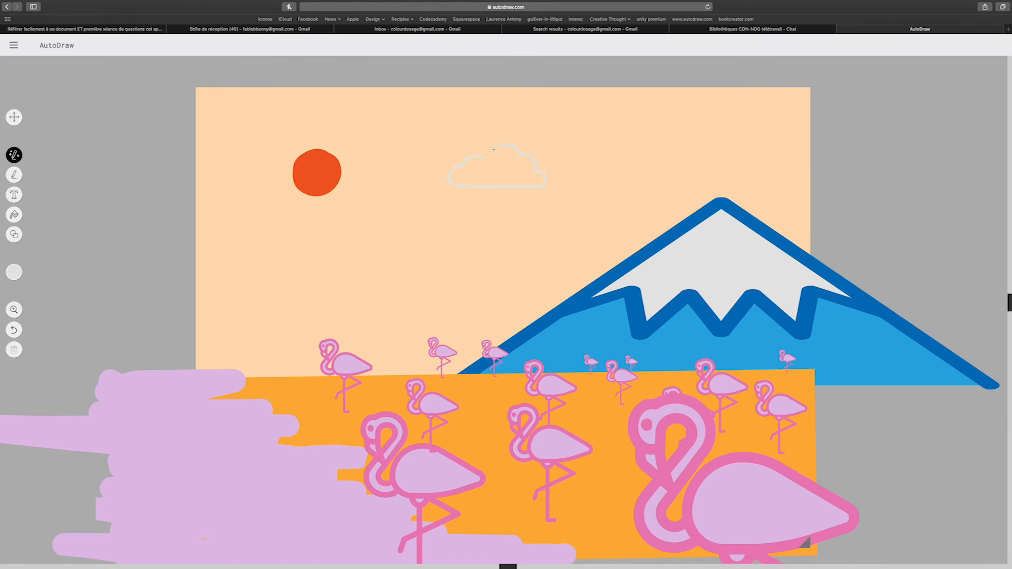
left_click(152, 46)
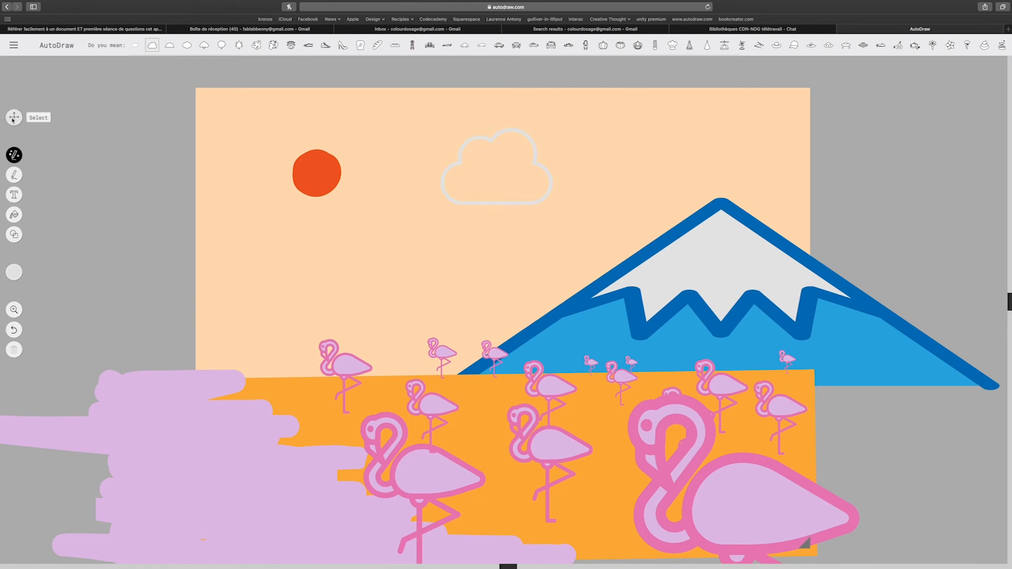
Recolour the cloud's outline and fill its inside with lilac
left_click(14, 272)
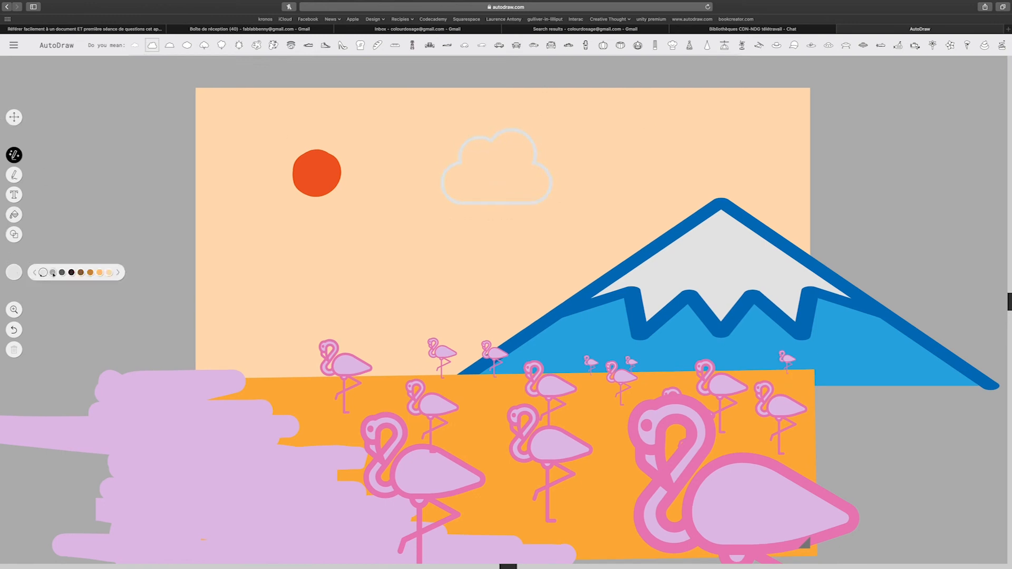
left_click(118, 272)
left_click(95, 272)
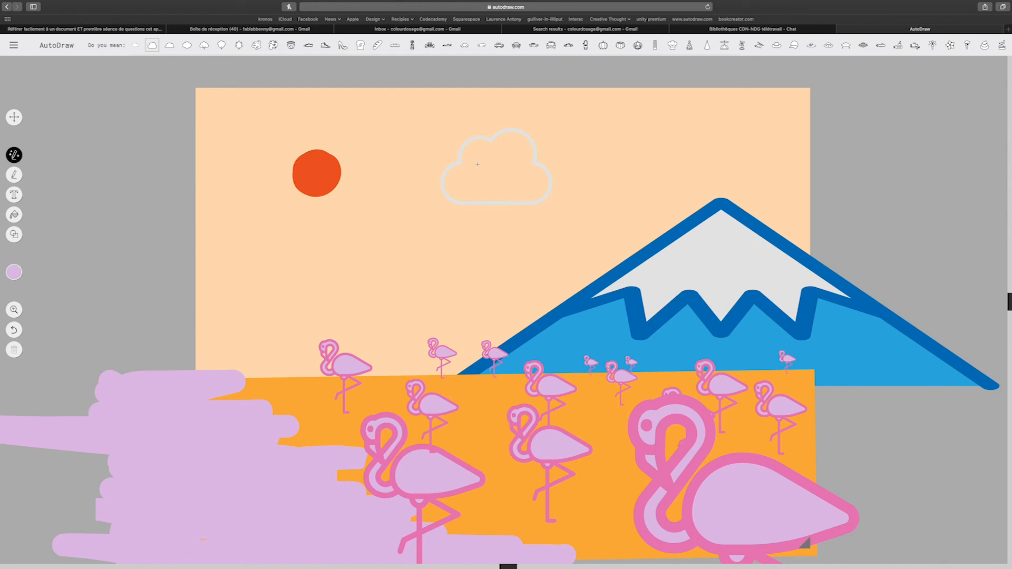
left_click(461, 163)
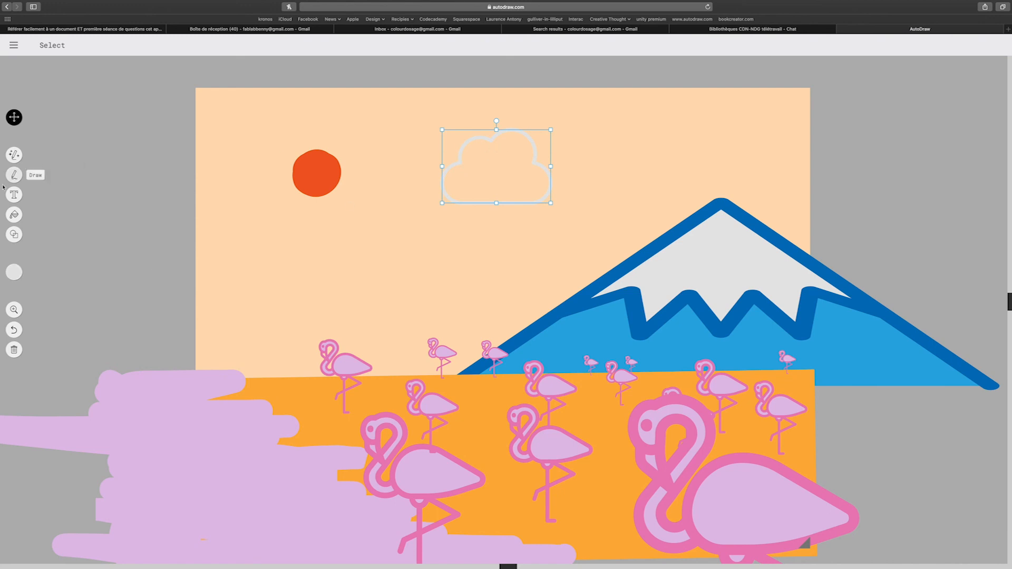
left_click(14, 215)
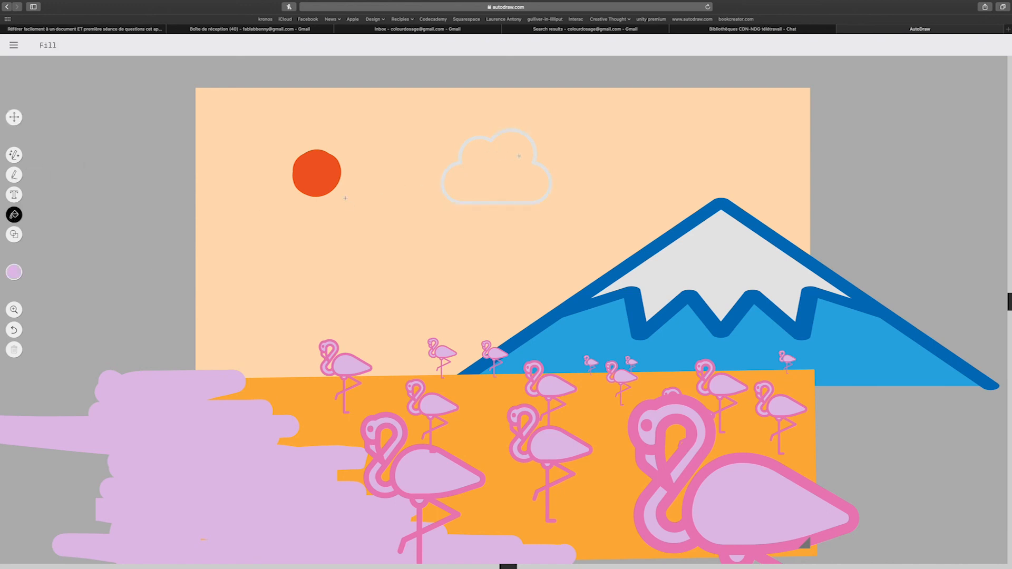
left_click(460, 162)
left_click(469, 164)
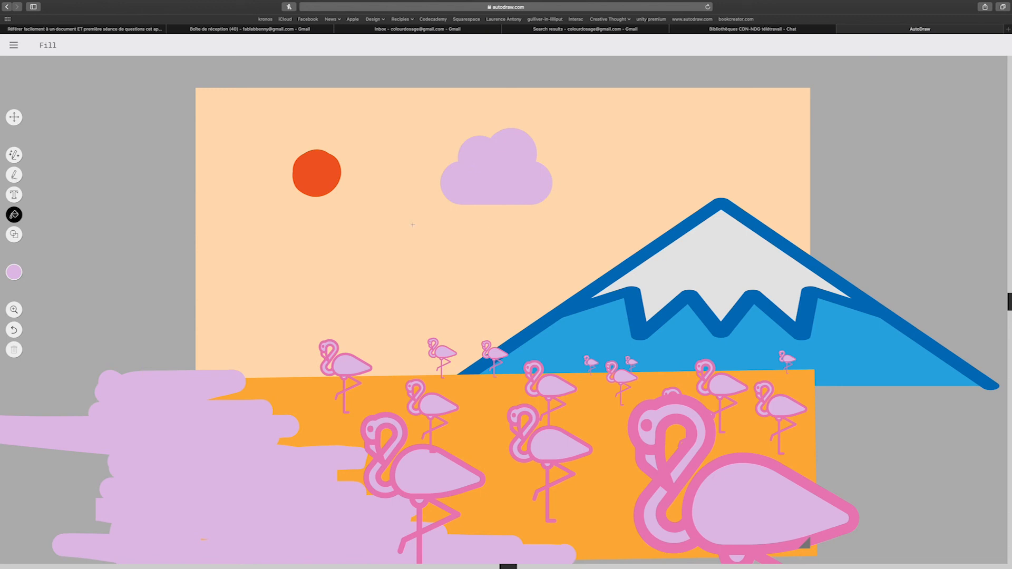
Widen the lilac cloud and place a smaller copy of it in the sky above the mountain peak
left_click(14, 117)
left_click(511, 188)
left_click_drag(550, 166, 742, 144)
left_click_drag(779, 95, 763, 140)
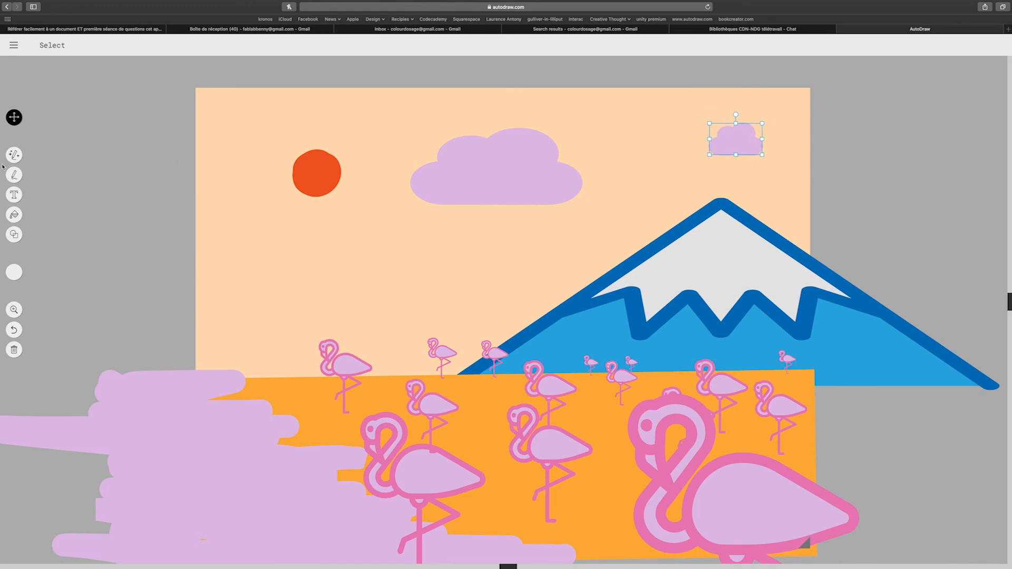
Sketch a tall blue building in front of the mountain with AutoDraw, and replace it with the suggested spired skyscraper
left_click(14, 272)
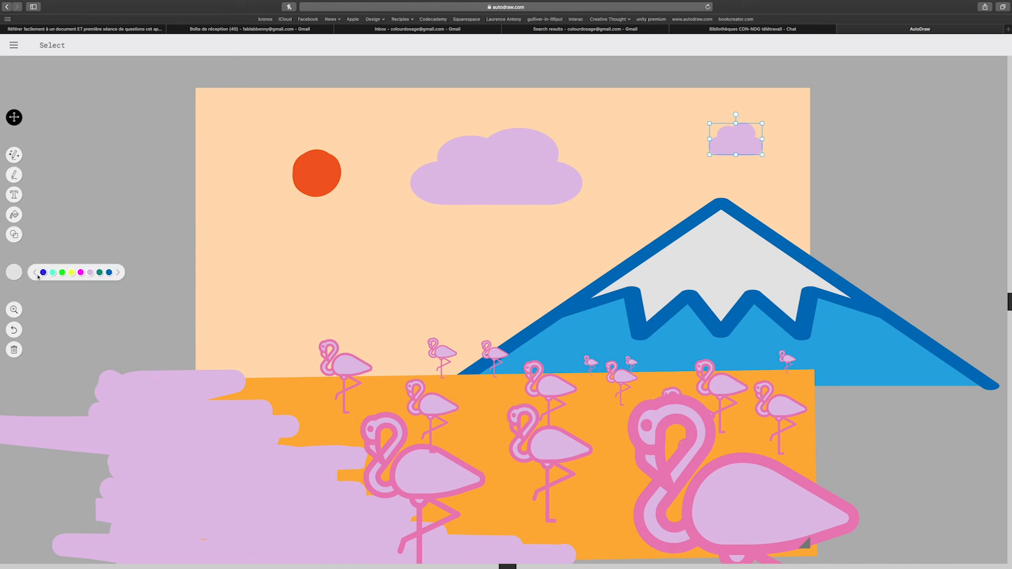
mouse_move(13, 277)
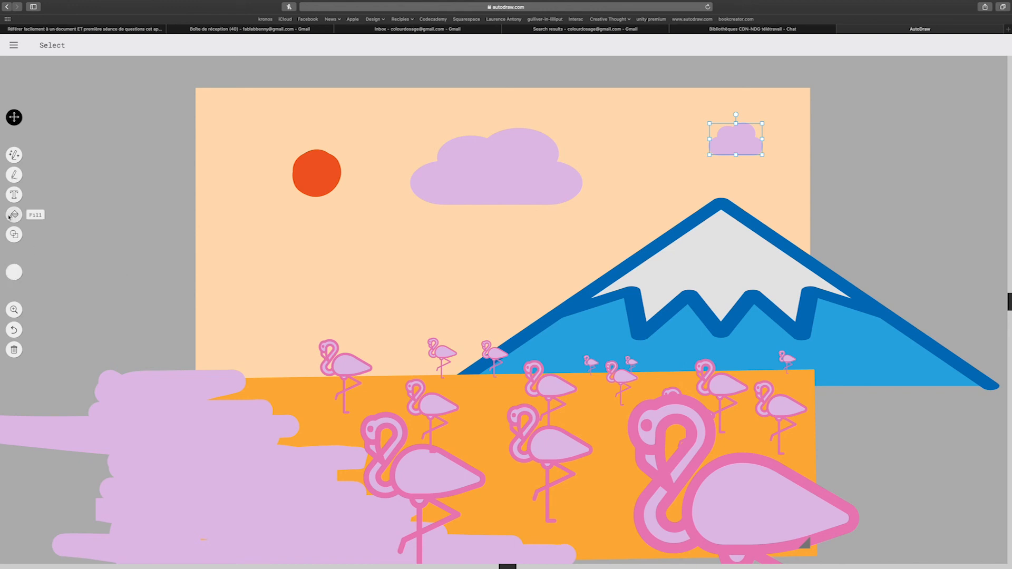
left_click(18, 272)
left_click(43, 272)
left_click(14, 155)
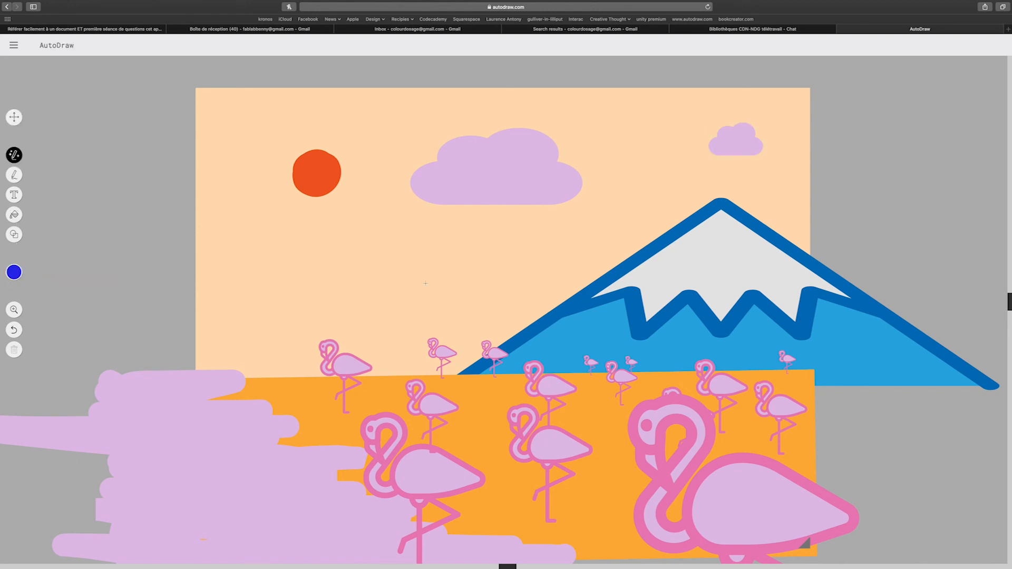
mouse_move(682, 371)
left_mouse_down()
mouse_move(682, 285)
mouse_move(712, 280)
mouse_move(712, 371)
left_mouse_up()
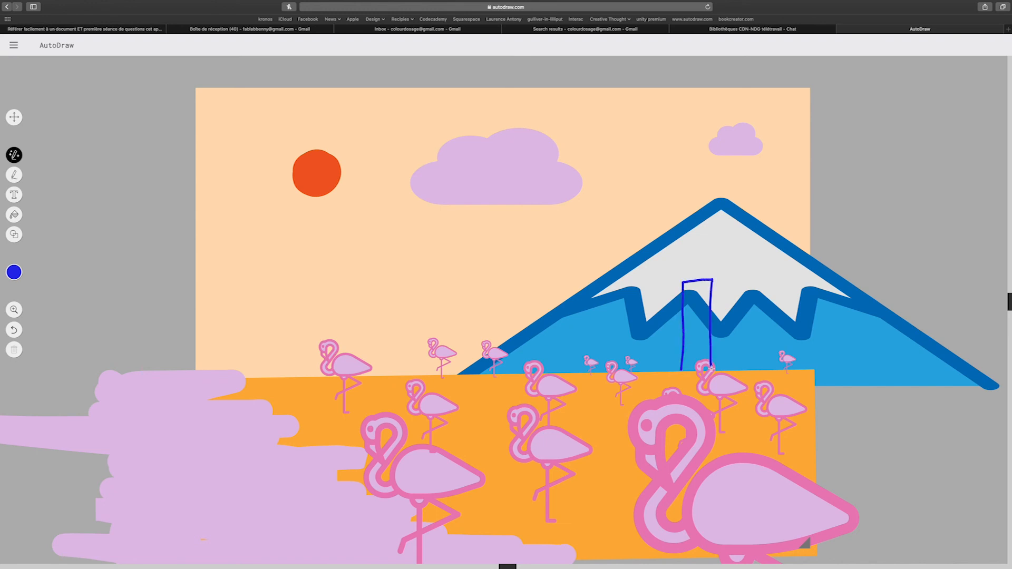
left_click(174, 46)
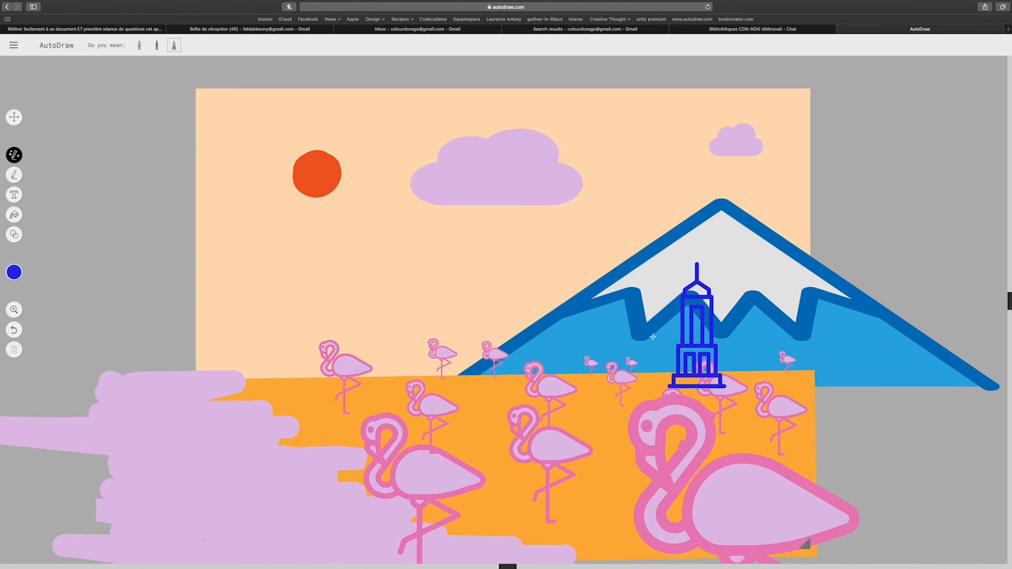
Move the skyscraper slightly right onto the horizon, and layer it behind the ground and flamingos but in front of the mountain
left_click(15, 118)
left_click_drag(709, 288, 754, 275)
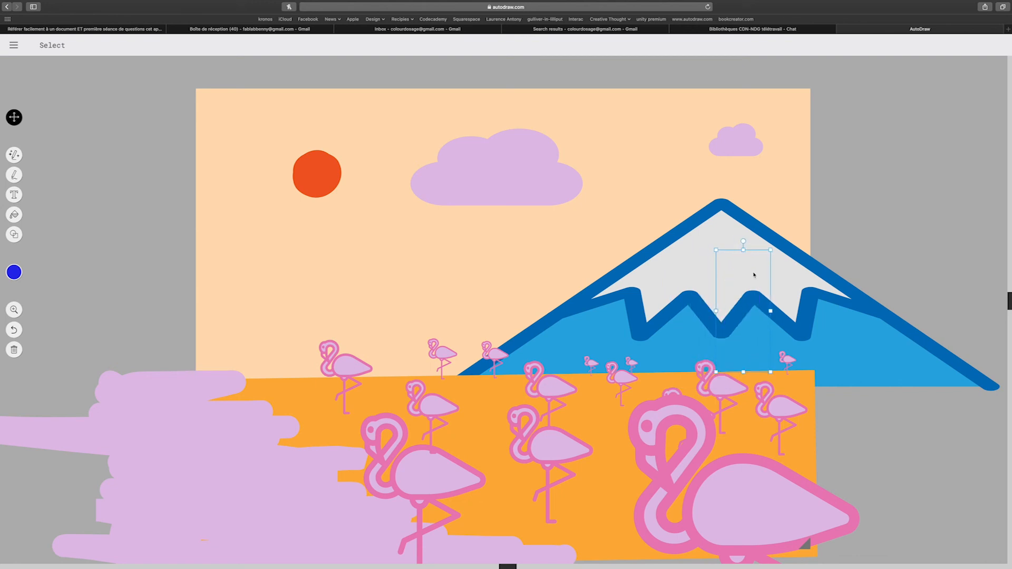
left_click(827, 280)
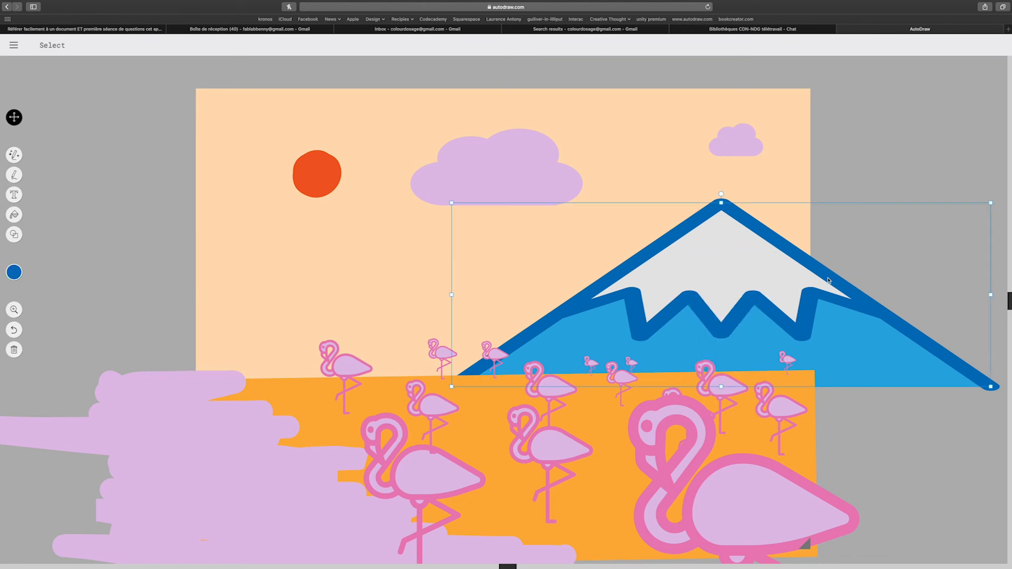
key("super+Down")
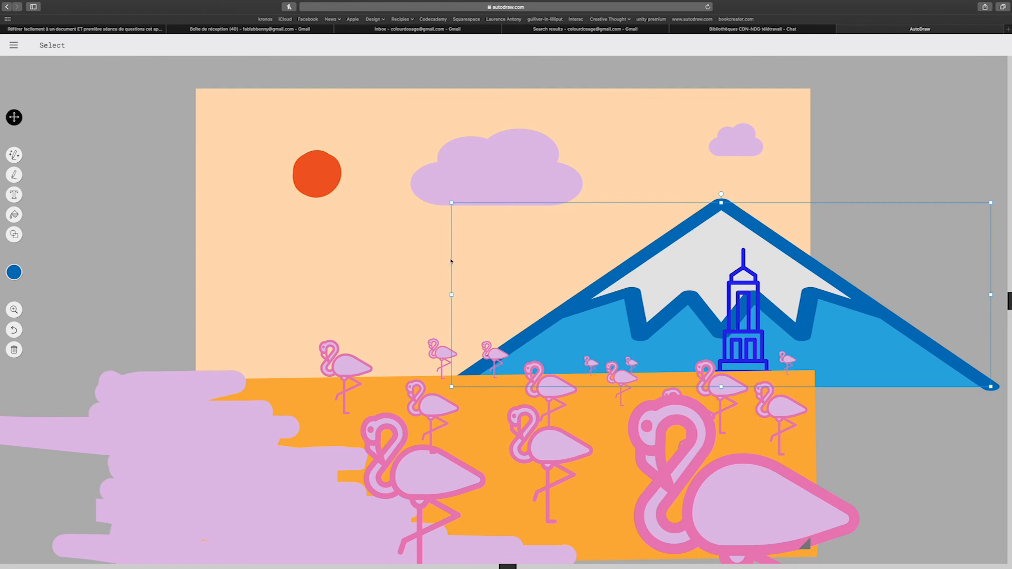
Fill the skyscraper's walls with light blue
left_click(14, 214)
left_click(14, 272)
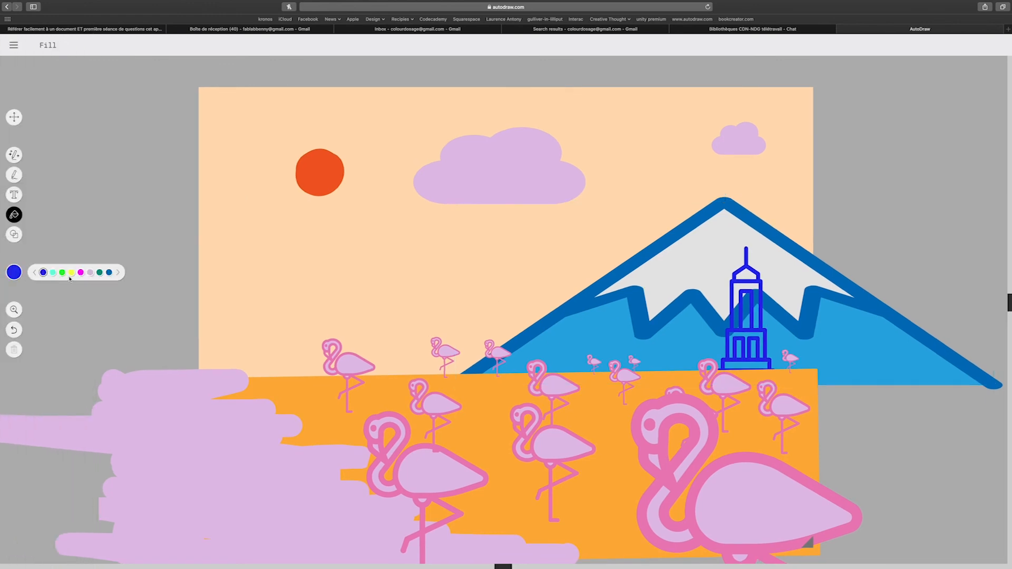
left_click(122, 272)
left_click(123, 273)
left_click(35, 272)
left_click(71, 273)
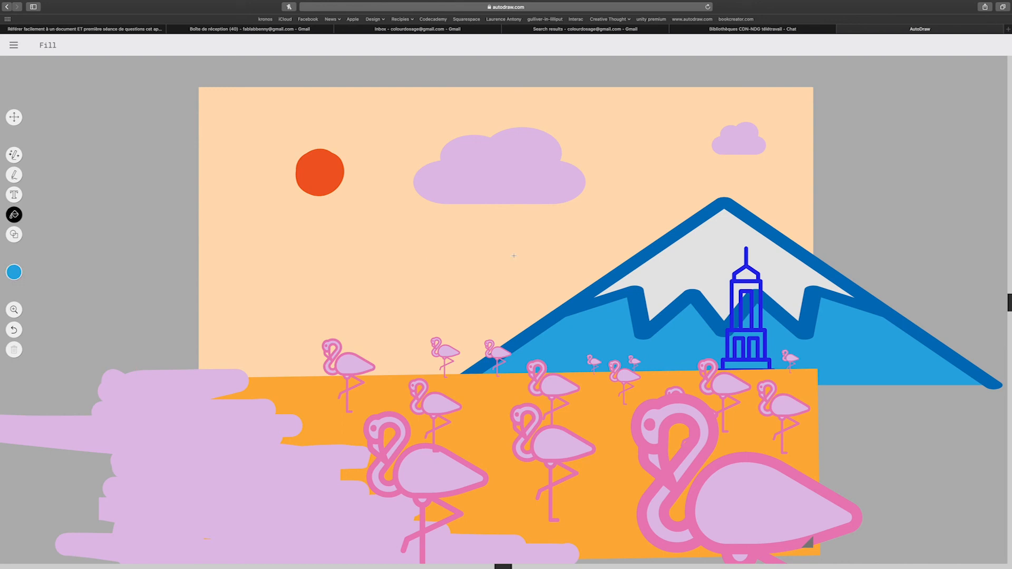
left_click(738, 319)
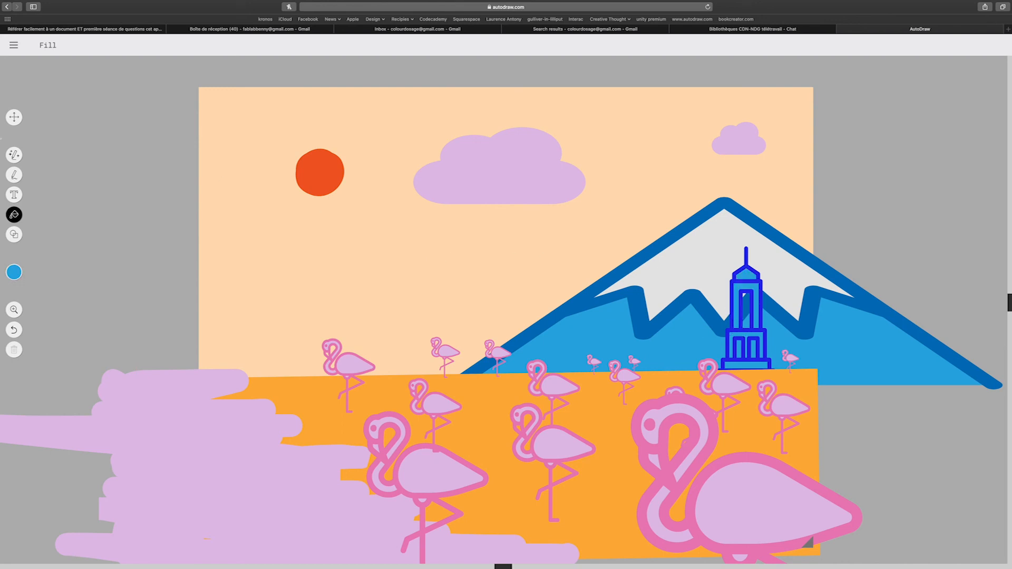
Fill the skyscraper's walls, roof and base with orange
mouse_move(22, 275)
left_click(118, 272)
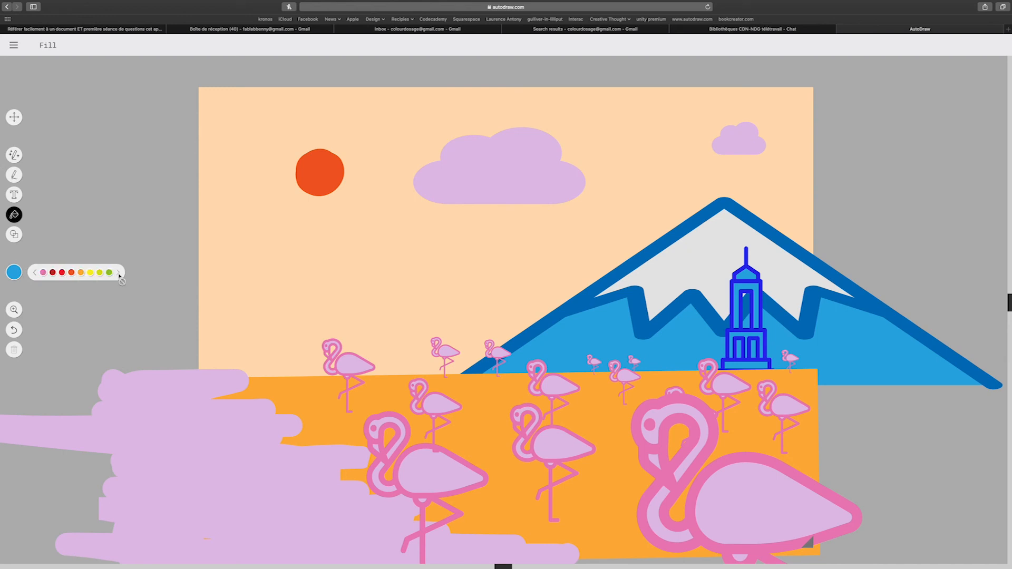
left_click(81, 272)
left_click(750, 274)
left_click(749, 285)
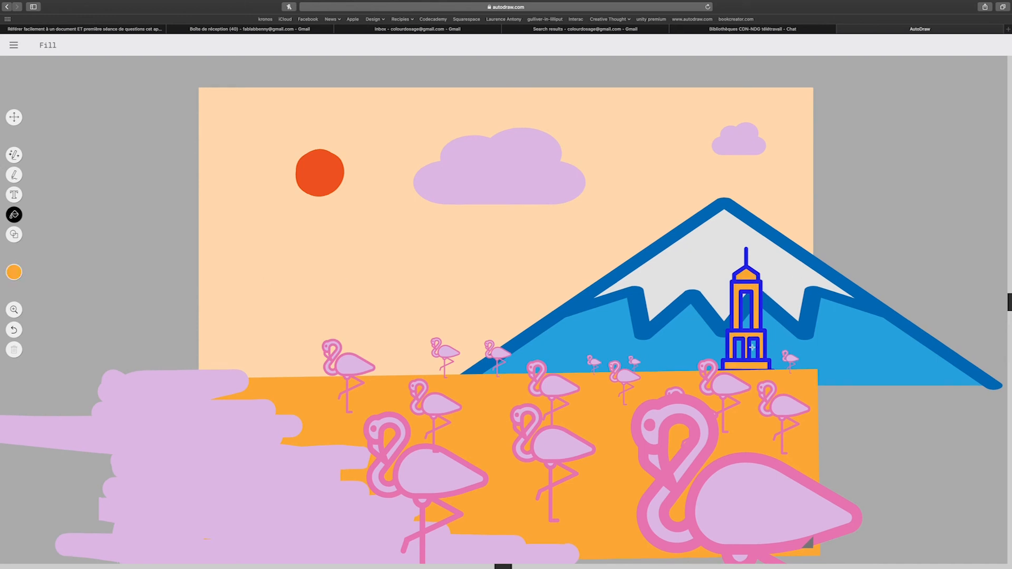
Fill the skyscraper's tall window and two lower openings with yellow
left_click(14, 272)
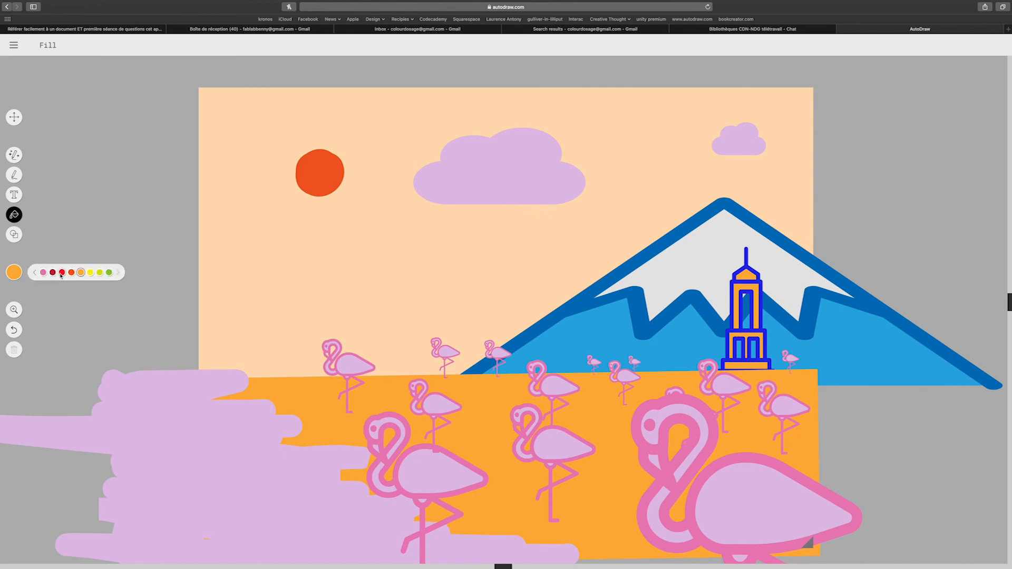
left_click(88, 274)
left_click(749, 306)
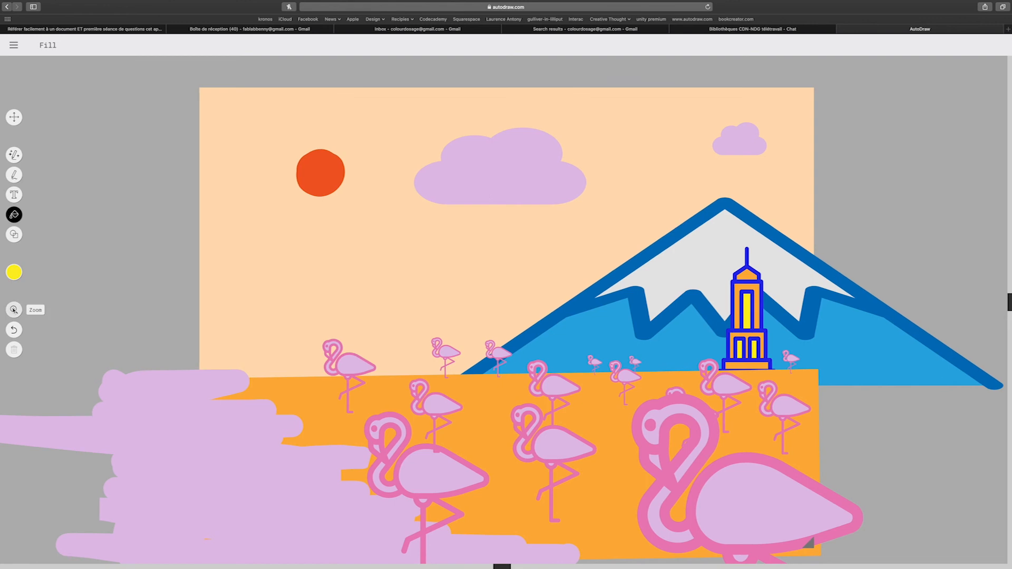
Fill the beaks of the two medium-sized flamingos just below the skyscraper with pink
left_click(14, 310)
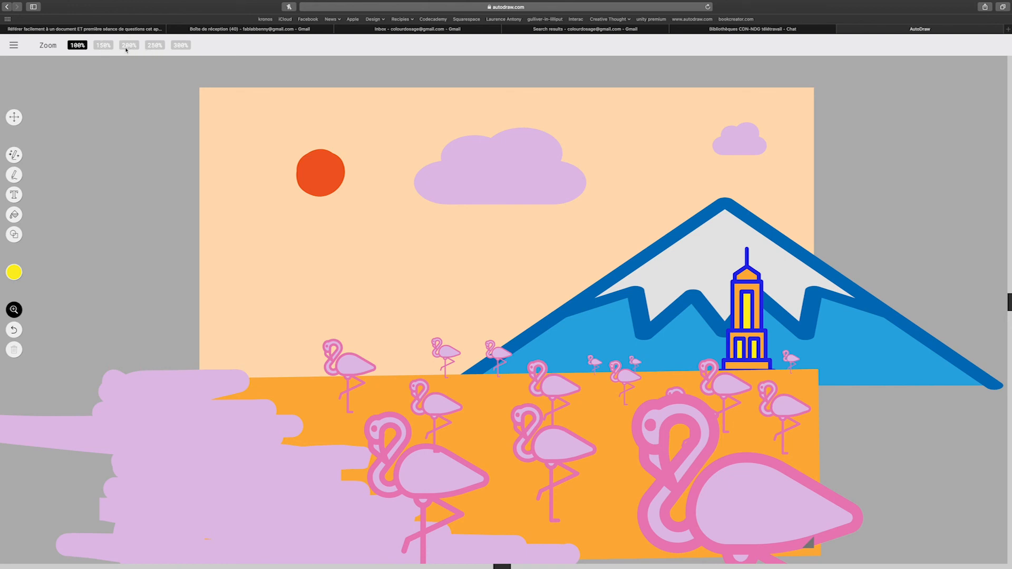
left_click(177, 46)
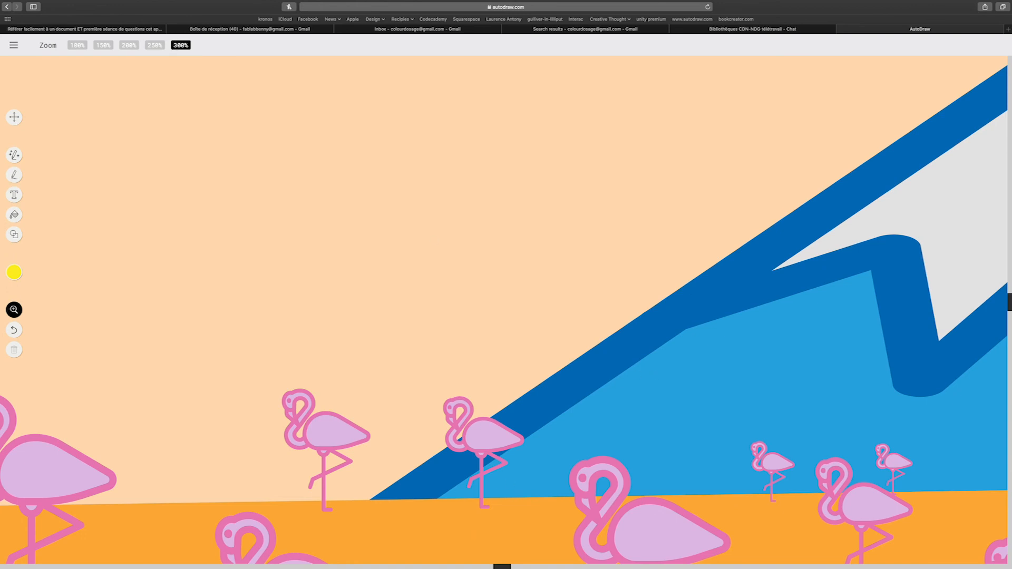
left_click_drag(496, 567, 807, 568)
left_click_drag(1010, 305, 1010, 344)
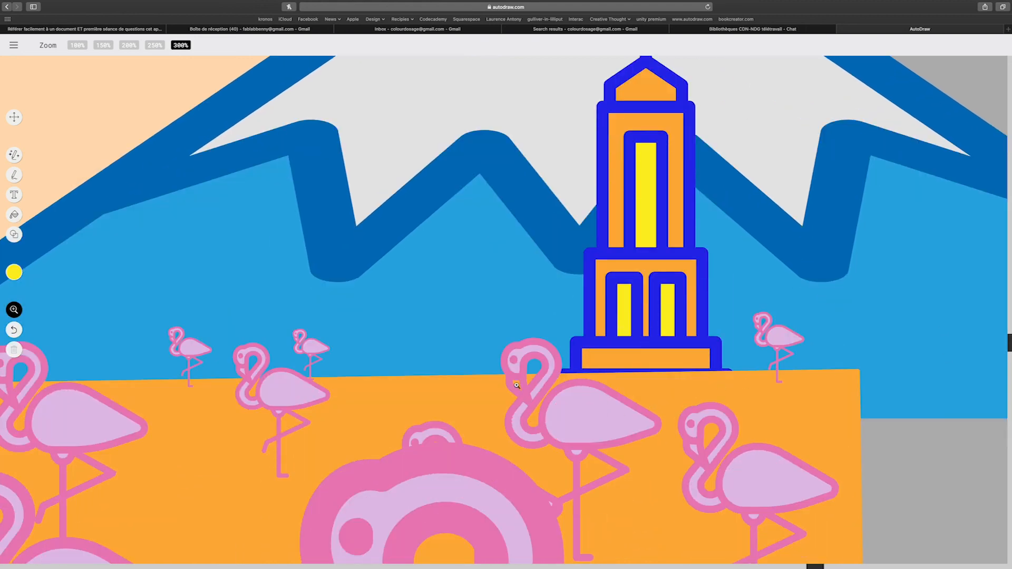
left_click(14, 214)
left_click(14, 272)
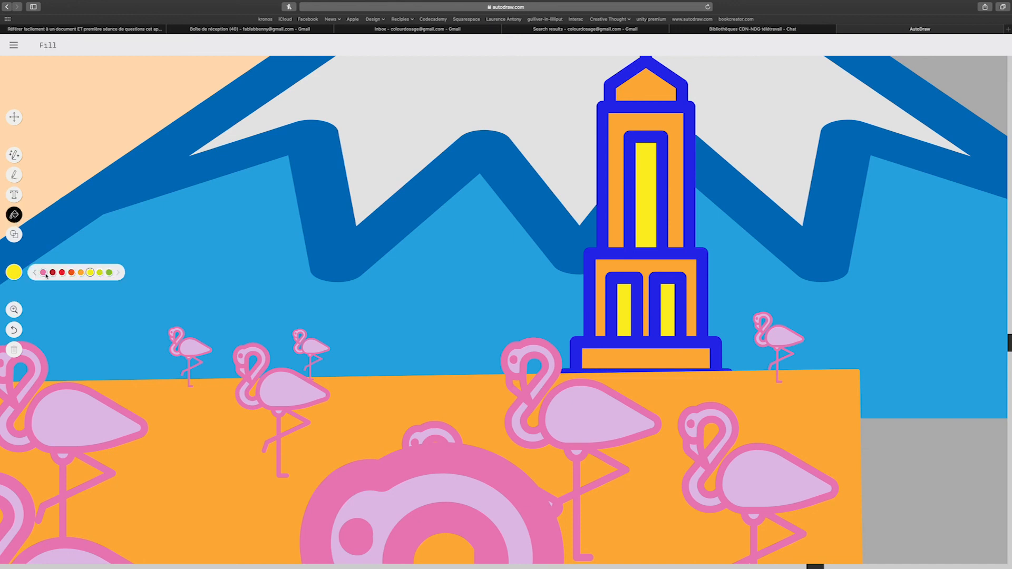
left_click(43, 272)
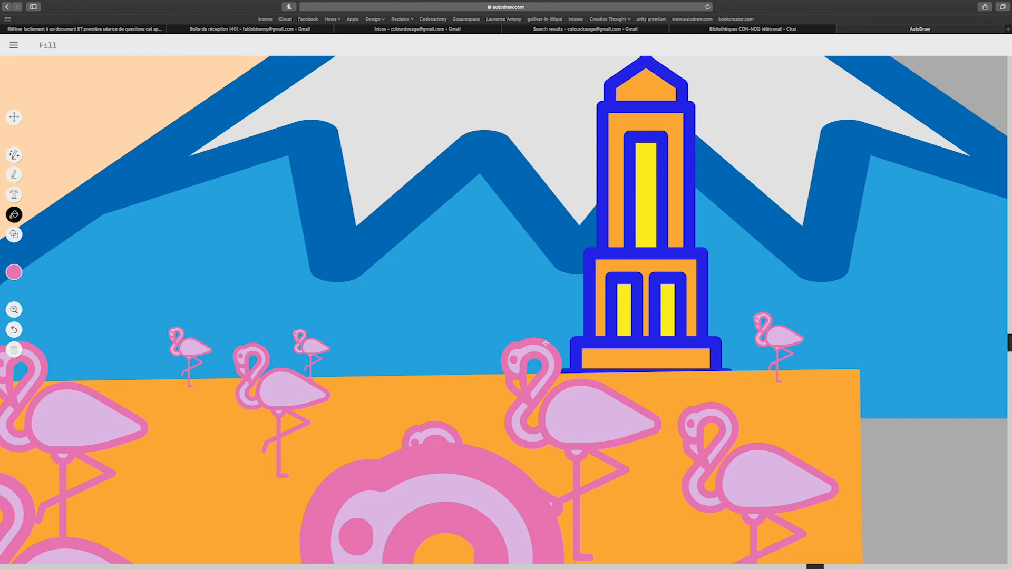
left_click(516, 382)
scroll(518, 384, "right", 1)
left_click(692, 447)
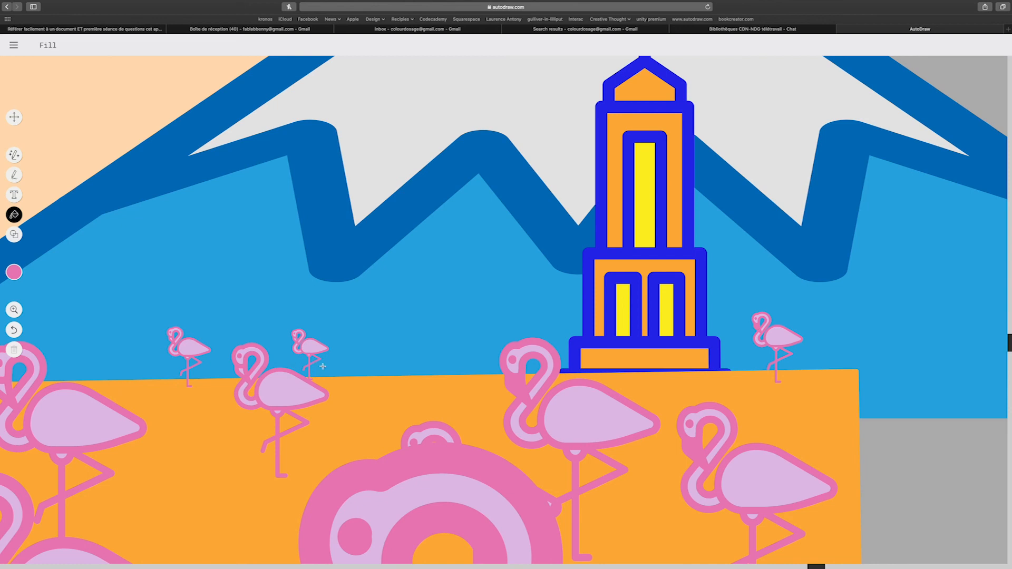
left_click(14, 46)
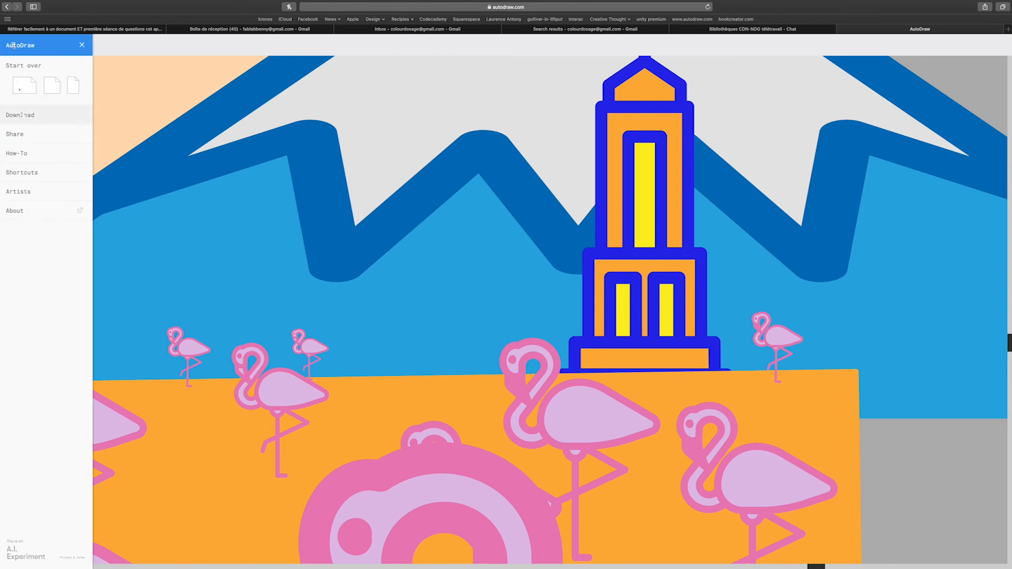
left_click(21, 115)
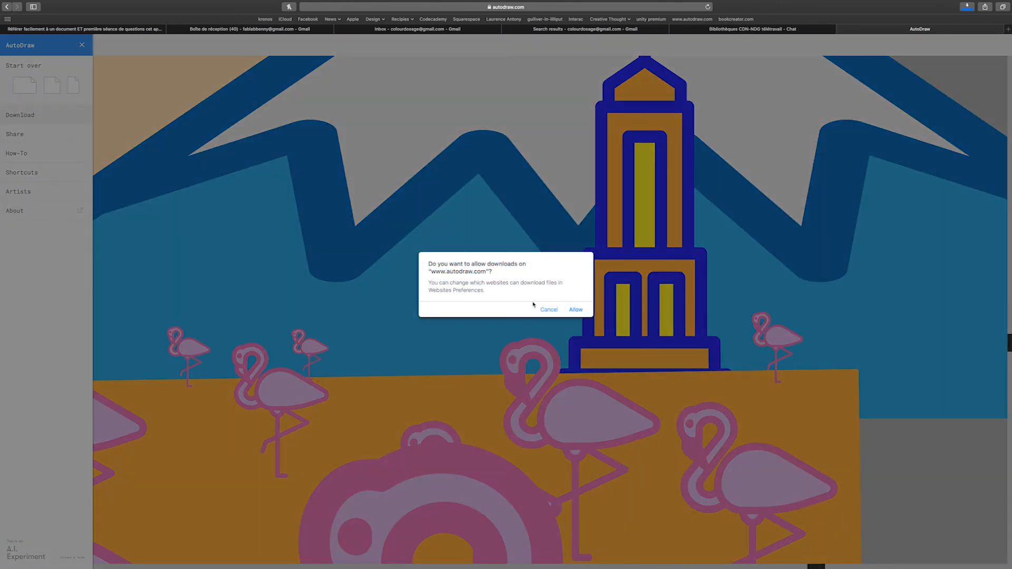
left_click(577, 311)
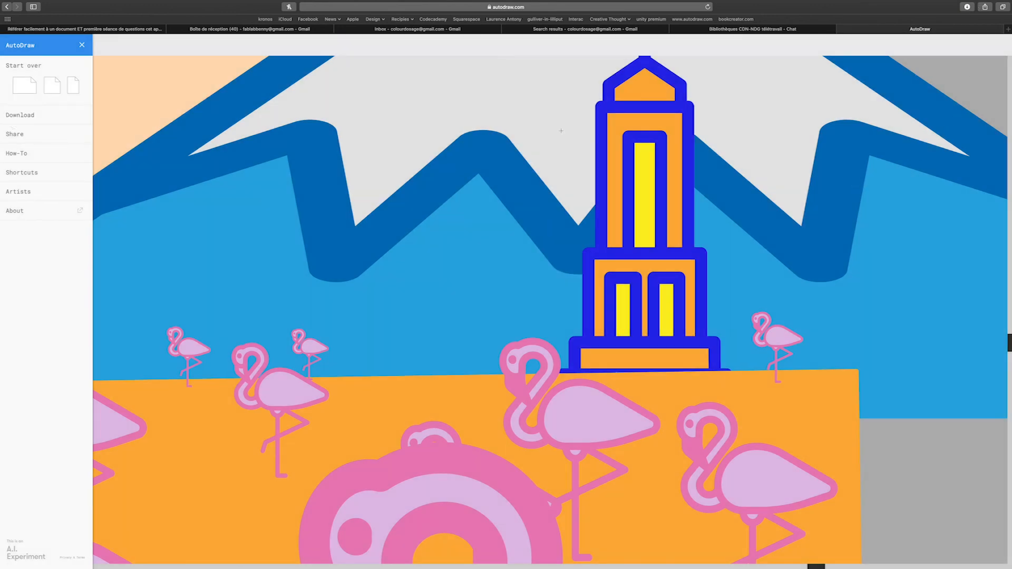
left_click(82, 44)
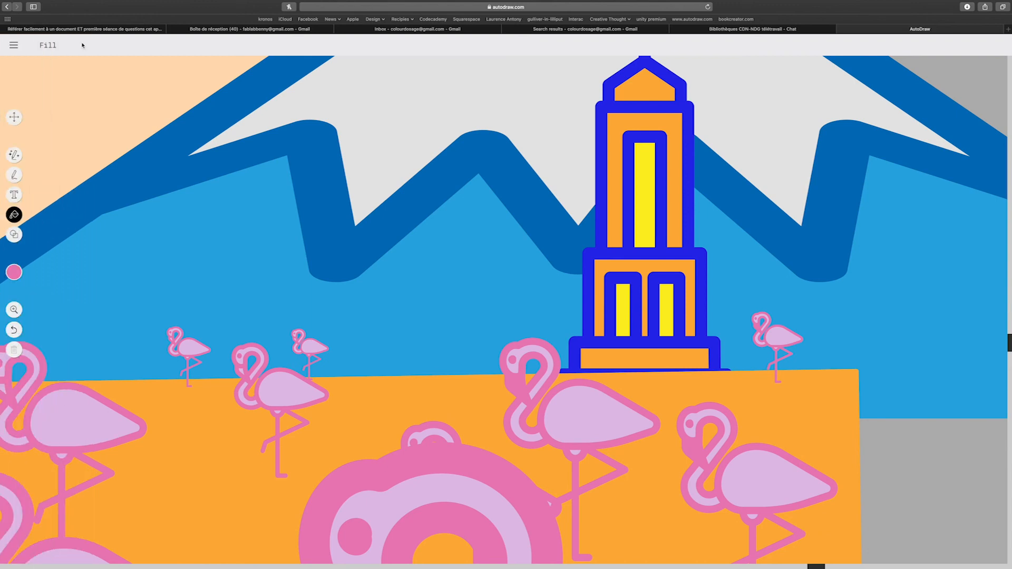